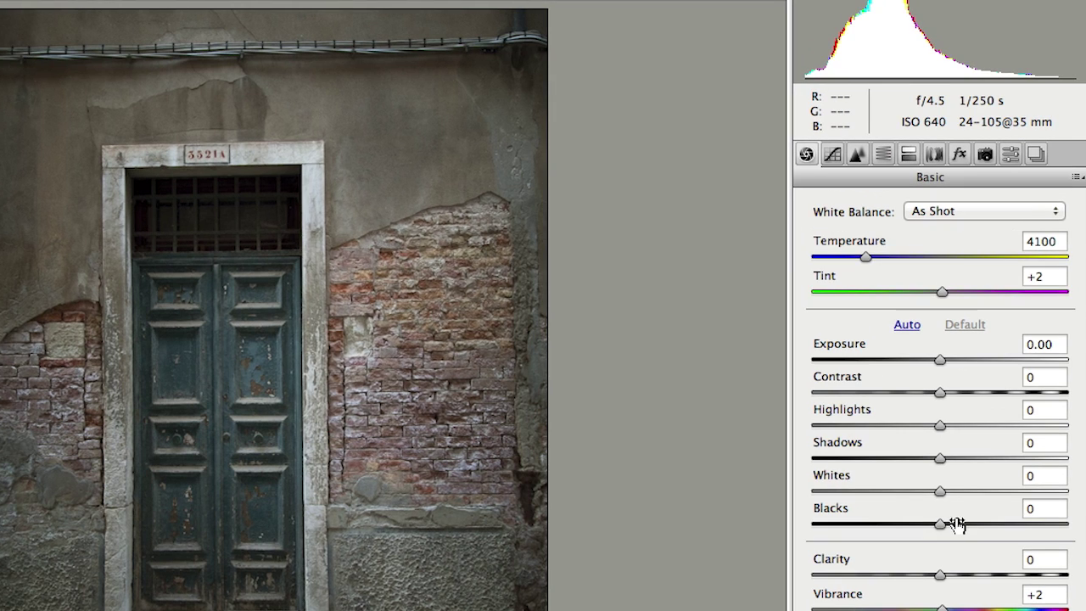
# - Adjust the door photo's tones: Blacks -16, Whites +31, Highlights -42 and Shadows +80
pyautogui.moveTo(939, 528); pyautogui.dragTo(920, 528)
pyautogui.moveTo(945, 491); pyautogui.dragTo(979, 491)
pyautogui.moveTo(944, 427); pyautogui.dragTo(887, 427)
pyautogui.click(940, 460)
pyautogui.moveTo(941, 459); pyautogui.dragTo(1045, 477)
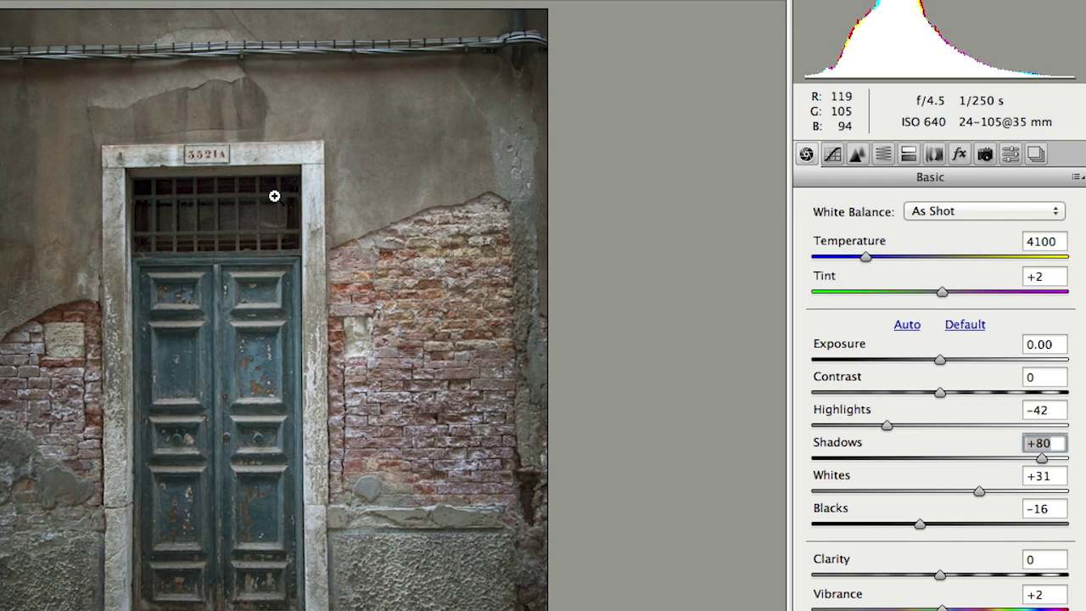
# - Zoom in on the cables above the door and enable Remove Chromatic Aberration in the lens profile corrections
pyautogui.moveTo(467, 67); pyautogui.dragTo(584, 10)
pyautogui.click(935, 153)
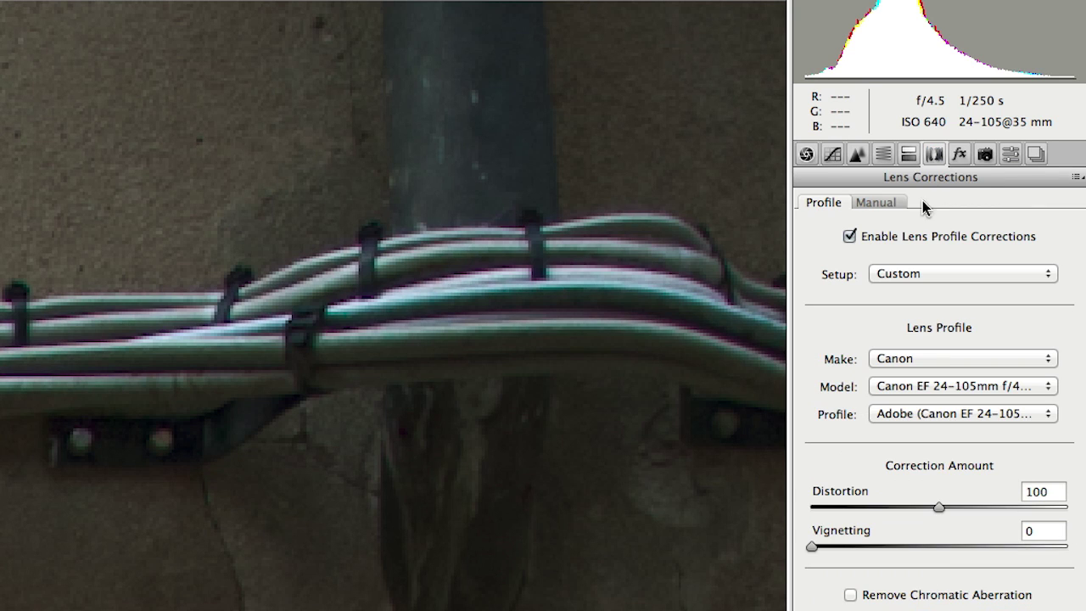
pyautogui.click(850, 595)
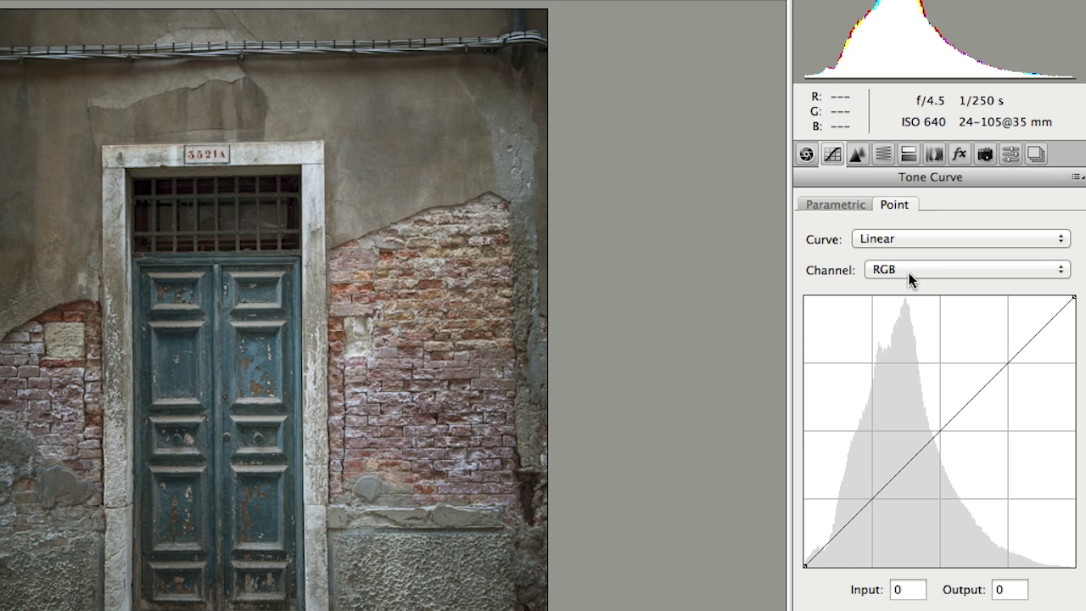
# - Lower the highlights of the Blue channel's point curve with a point at input 187, output 173
pyautogui.click(905, 268)
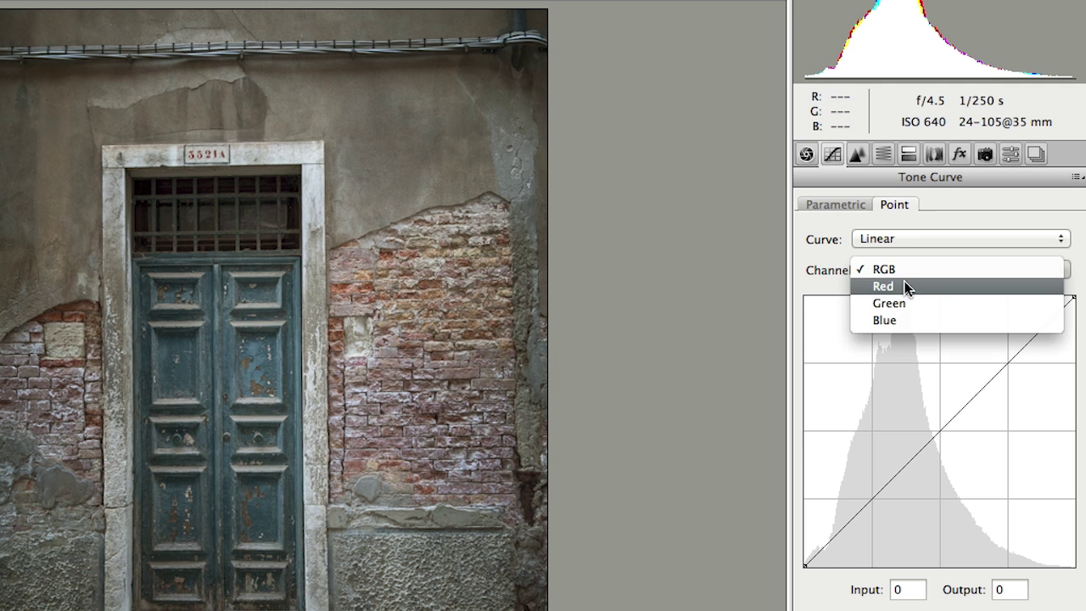
pyautogui.click(891, 319)
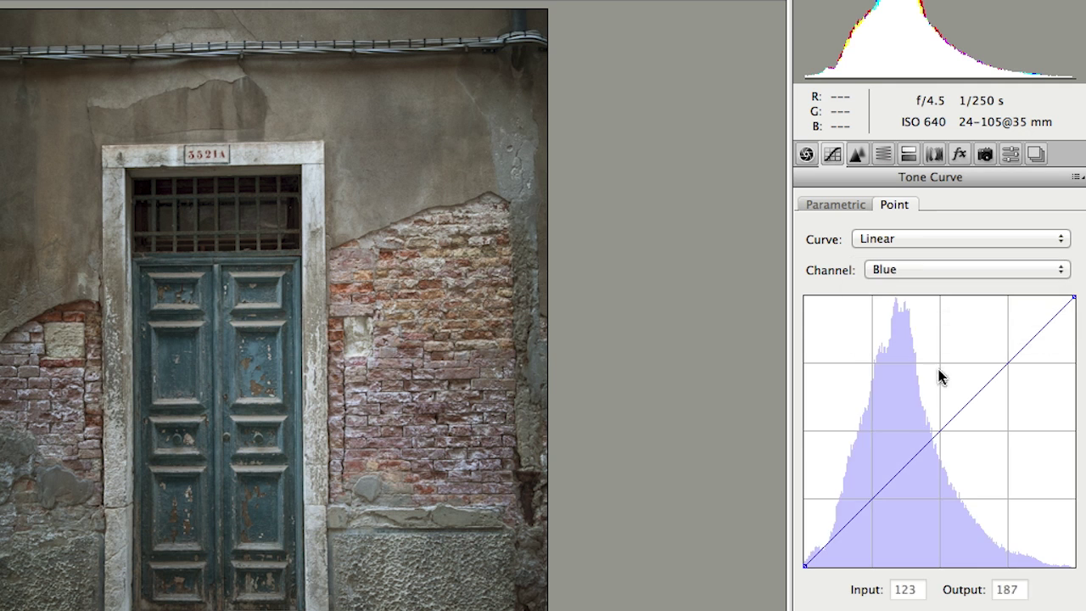
pyautogui.moveTo(1002, 370); pyautogui.dragTo(1003, 383)
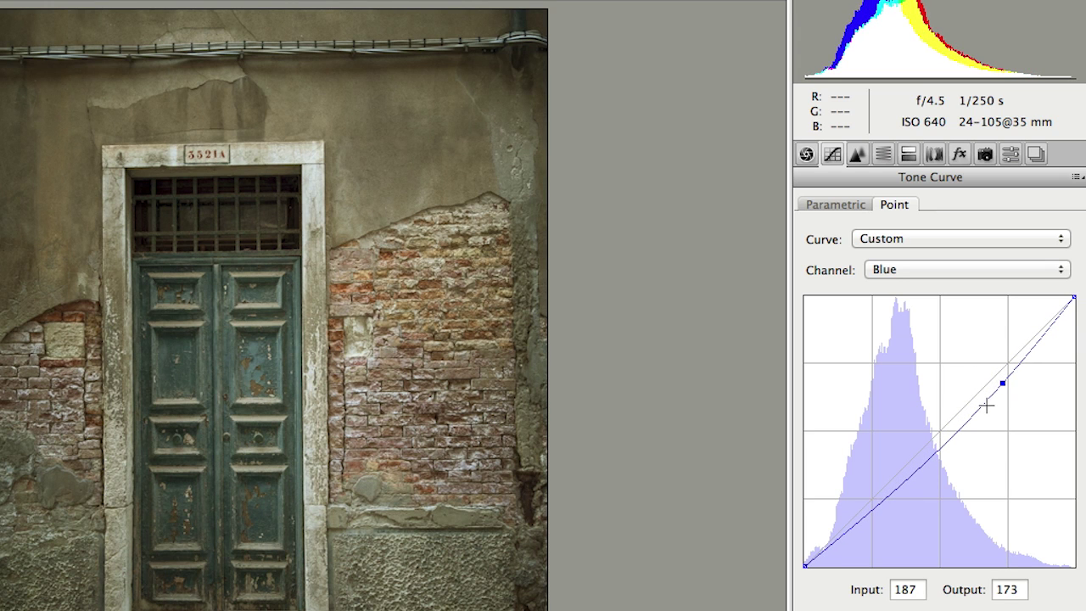
# - Set the HSL saturation of all eight colors, from Reds through Magentas, to -100
pyautogui.click(882, 154)
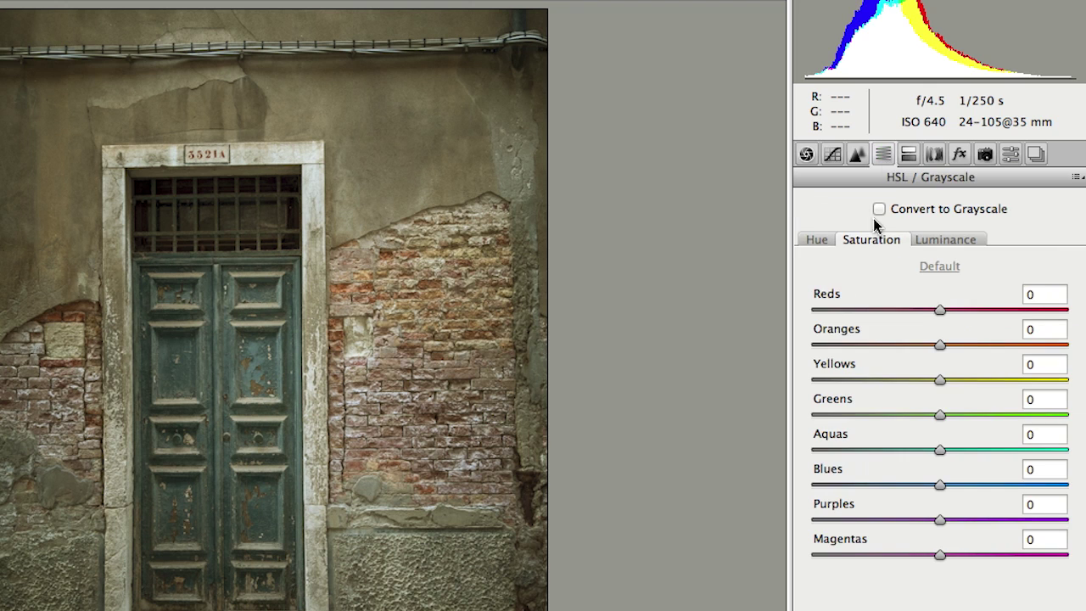
pyautogui.click(817, 309)
pyautogui.click(814, 344)
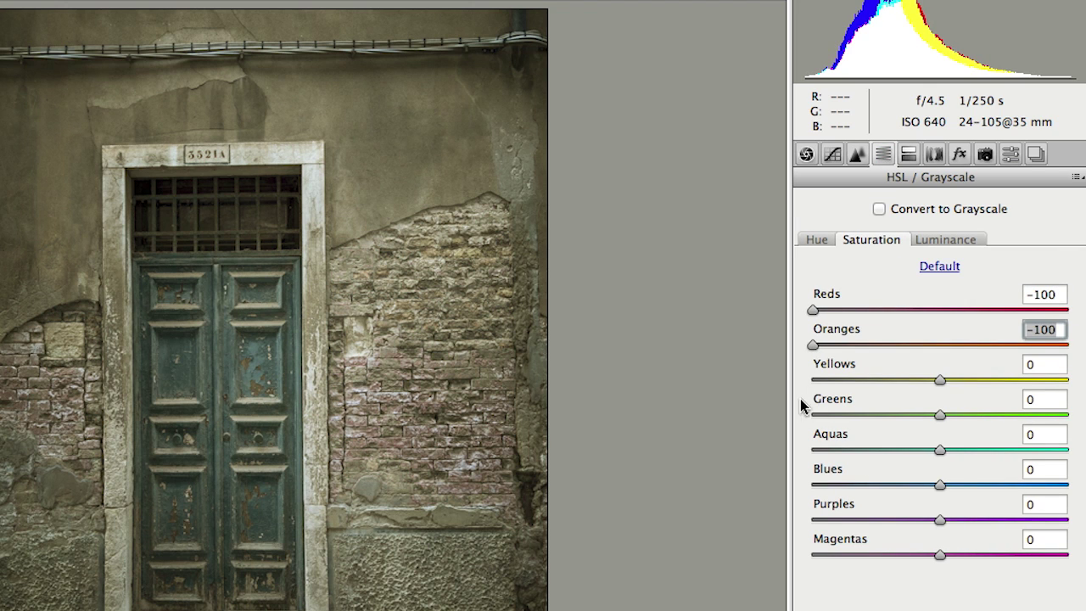
pyautogui.click(816, 379)
pyautogui.moveTo(816, 383); pyautogui.dragTo(811, 382)
pyautogui.click(813, 414)
pyautogui.click(814, 449)
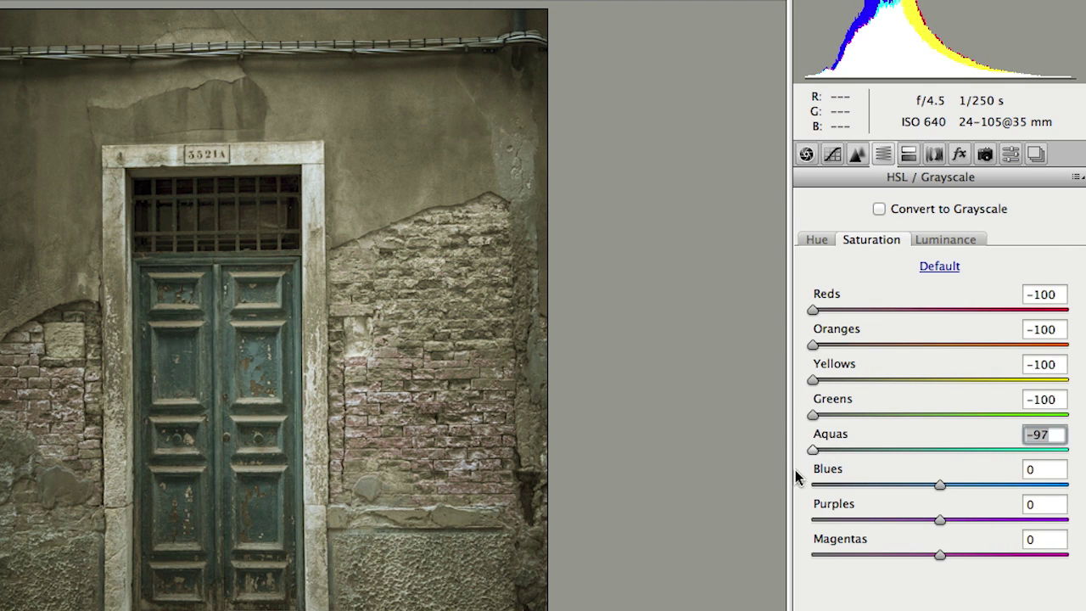
pyautogui.click(813, 484)
pyautogui.click(813, 519)
pyautogui.moveTo(814, 555); pyautogui.dragTo(794, 552)
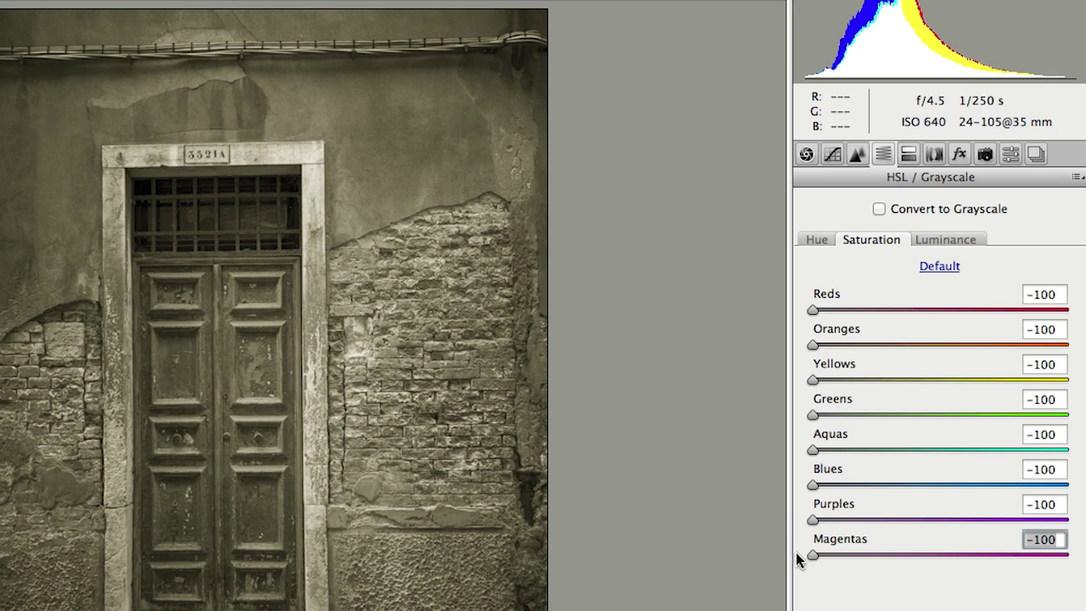
# - Raise the shadows on the Blue channel's point curve and move its highlight point to input 195, output 178
pyautogui.click(833, 154)
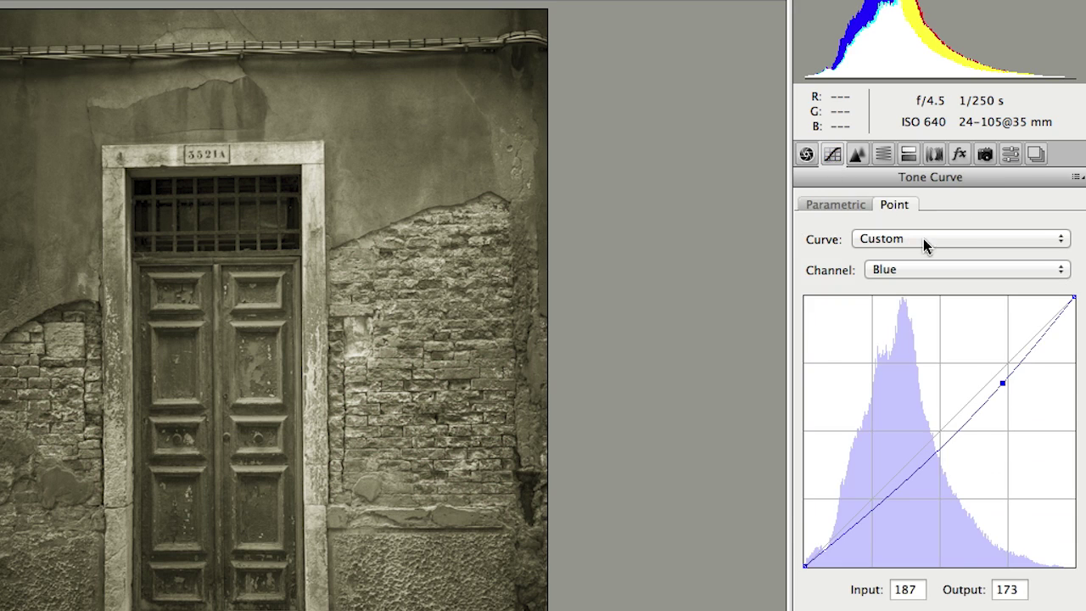
pyautogui.moveTo(874, 507); pyautogui.dragTo(873, 499)
pyautogui.moveTo(1004, 382); pyautogui.dragTo(1008, 381)
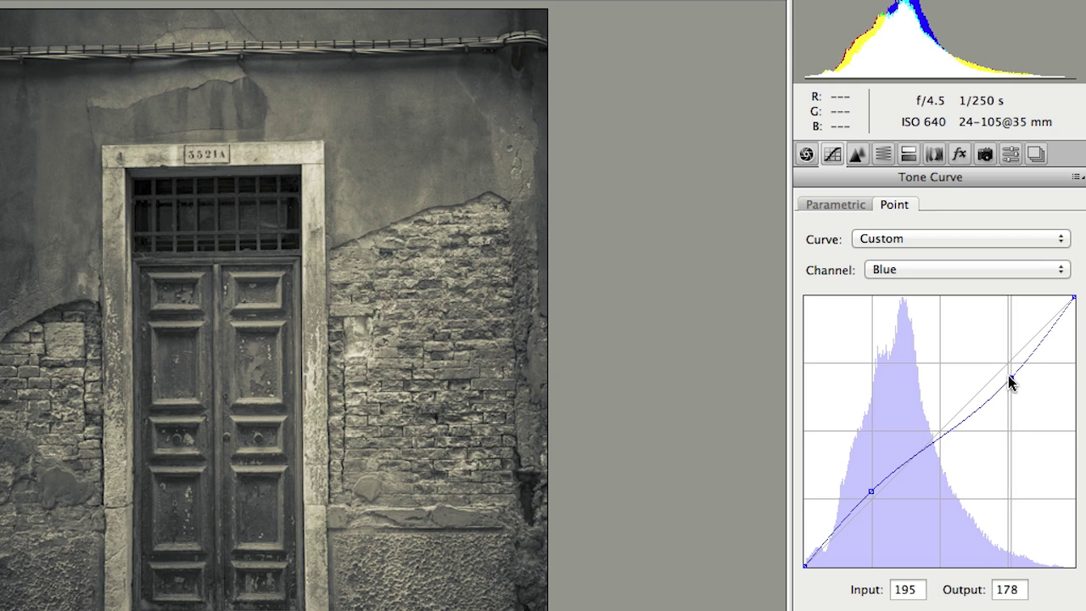
# - Adjust the Red channel's point curve by slightly lowering the shadows and raising the highlights
pyautogui.click(906, 269)
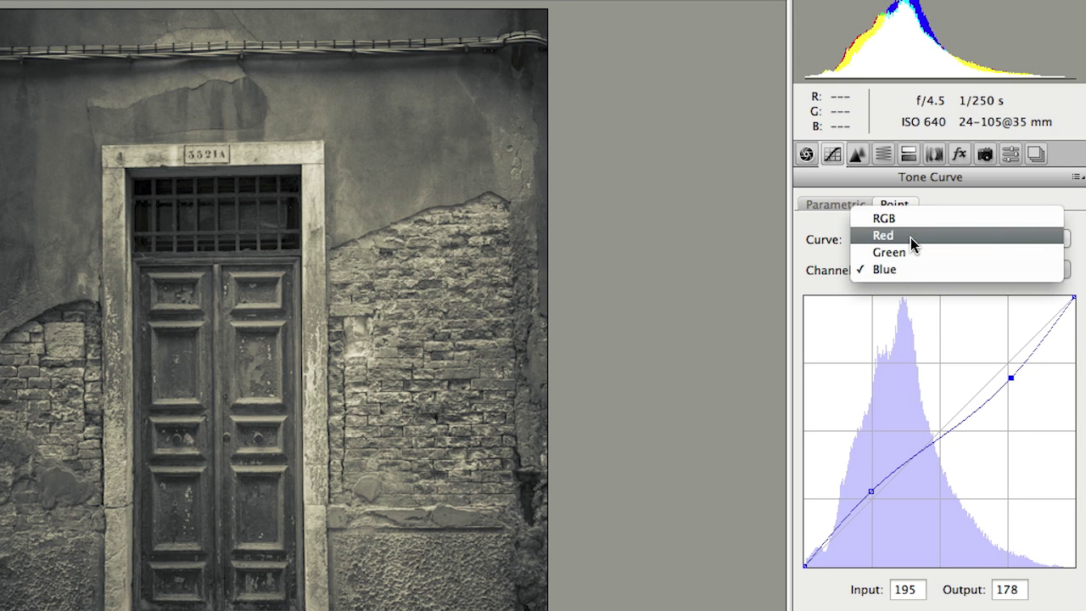
pyautogui.click(910, 241)
pyautogui.click(902, 269)
pyautogui.click(890, 412)
pyautogui.press('Down')
pyautogui.moveTo(870, 503); pyautogui.dragTo(873, 506)
pyautogui.moveTo(1012, 367); pyautogui.dragTo(1008, 353)
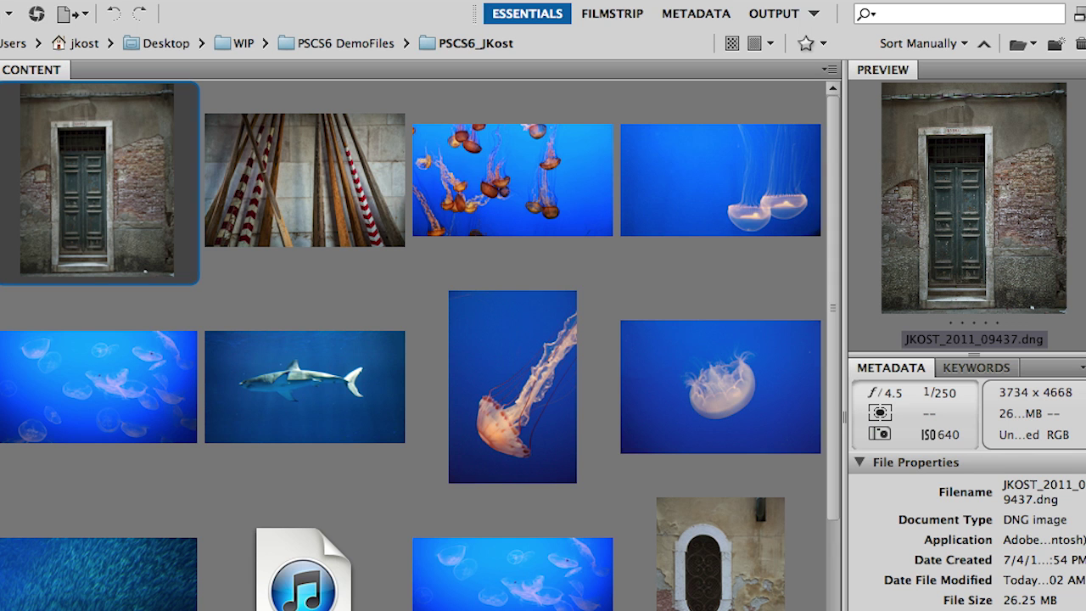
# - Switch to Photoshop and apply the Blog Header paragraph style to the "Photoshop Video Tutorials" line in Type Styles.psd
pyautogui.press('super+Tab')
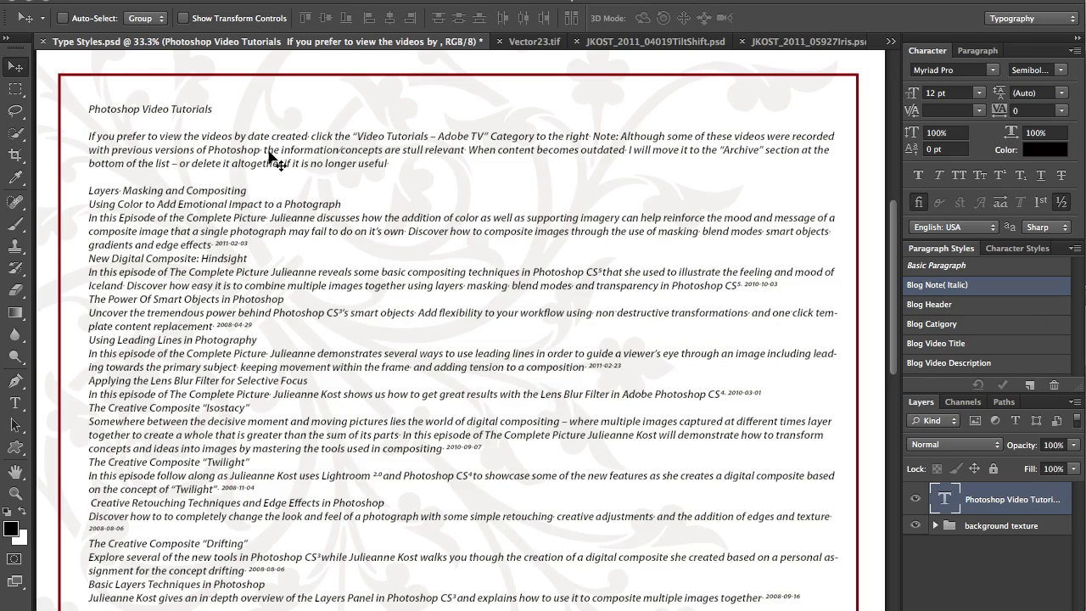
pyautogui.press('t')
pyautogui.click(155, 113)
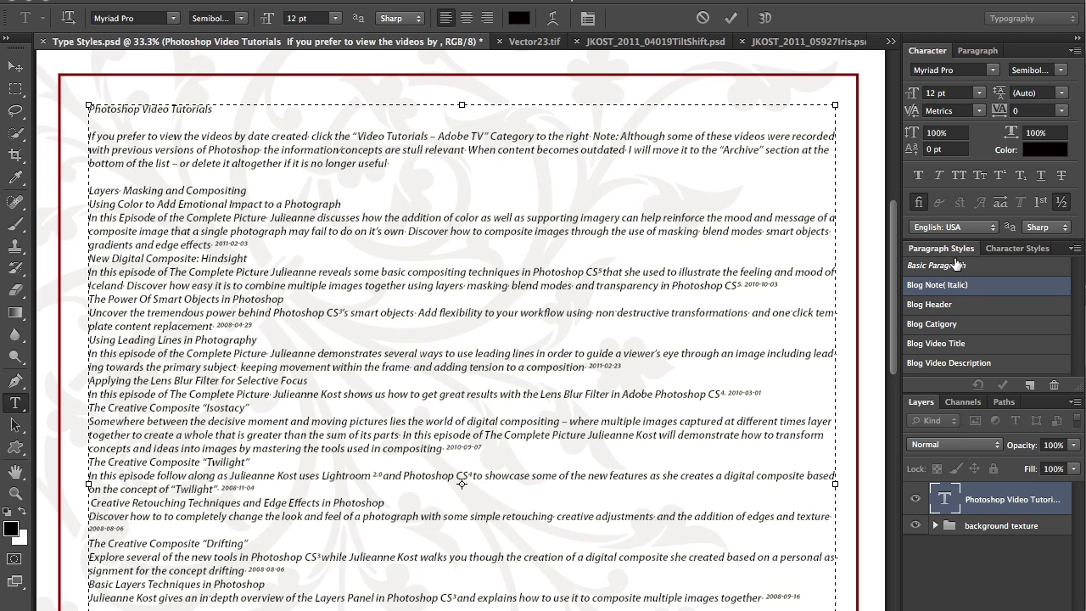
pyautogui.click(952, 305)
# - Apply the Blog Catigory paragraph style to the "Layers Masking and Compositing" line
pyautogui.press('Down')
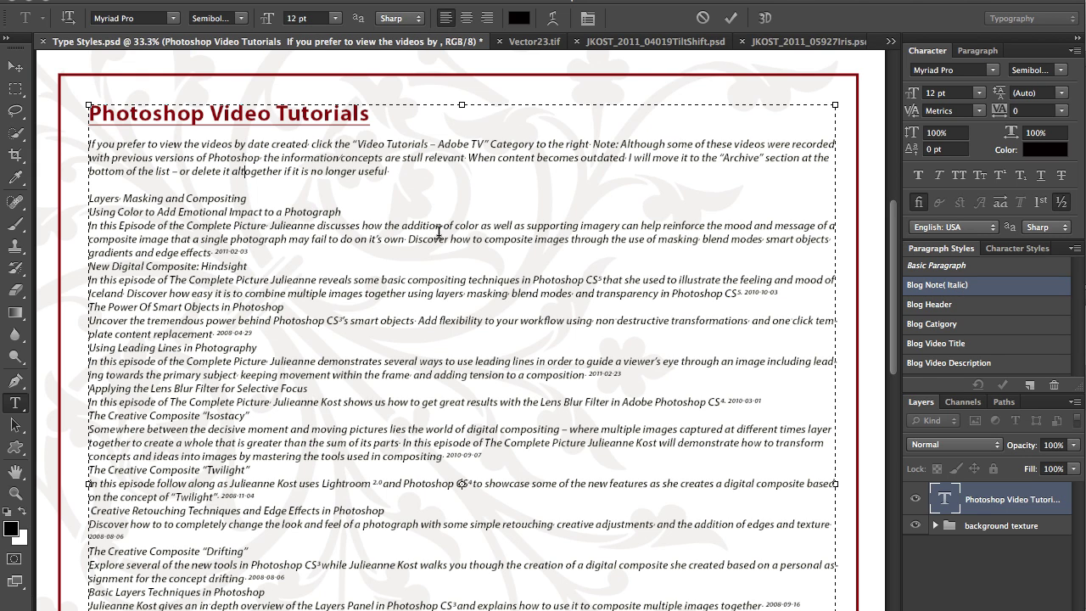
pyautogui.press('Down')
pyautogui.click(961, 325)
# - Examine the Blog Catigory paragraph style's settings, from character formats and OpenType features to spacing, composition, justification and hyphenation
pyautogui.doubleClick(972, 327)
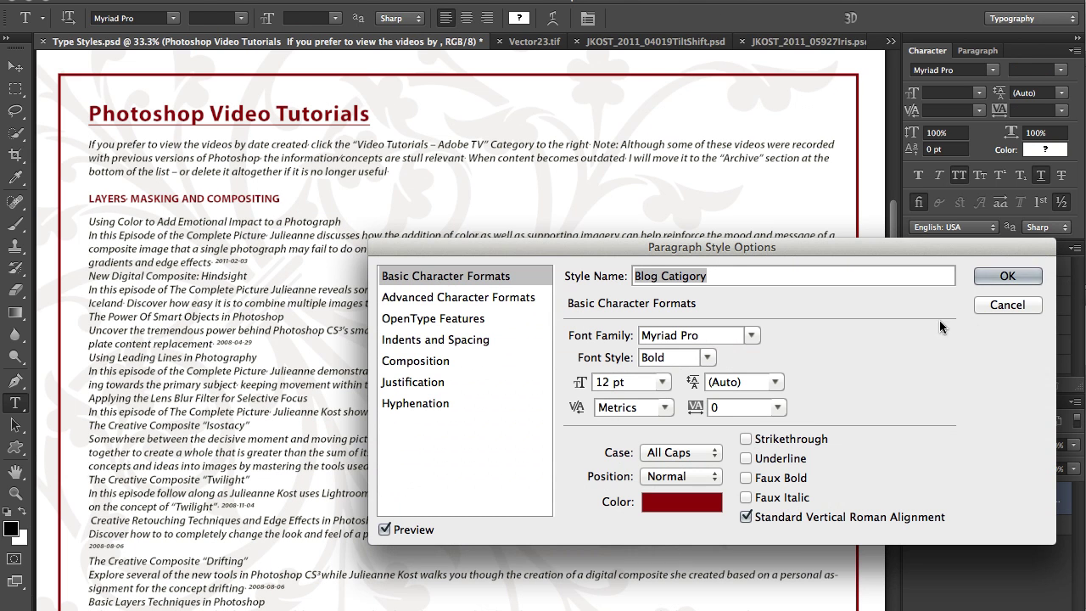
pyautogui.click(481, 302)
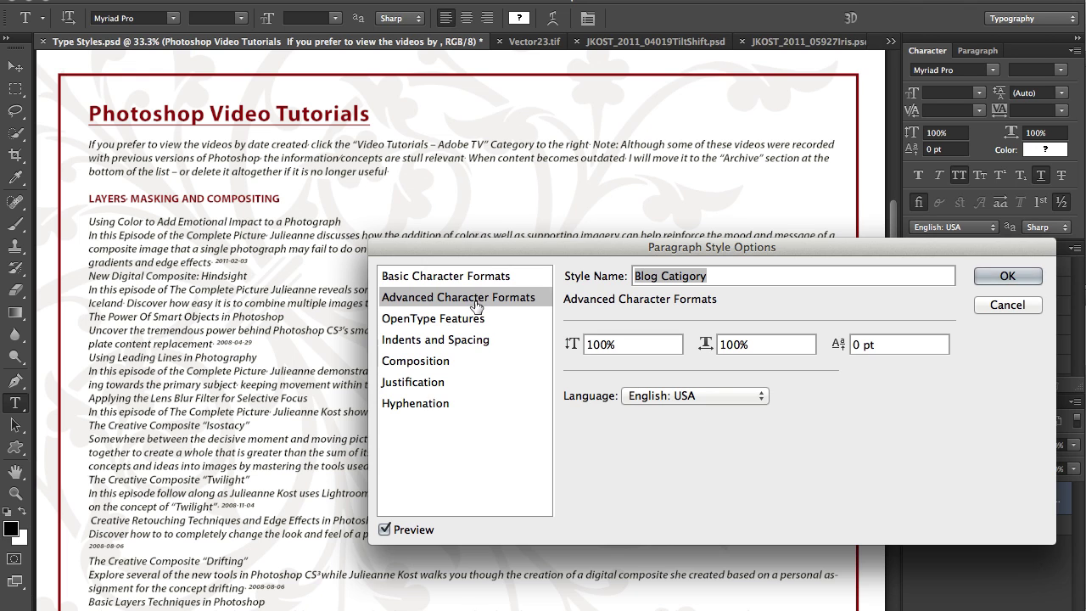
pyautogui.click(456, 321)
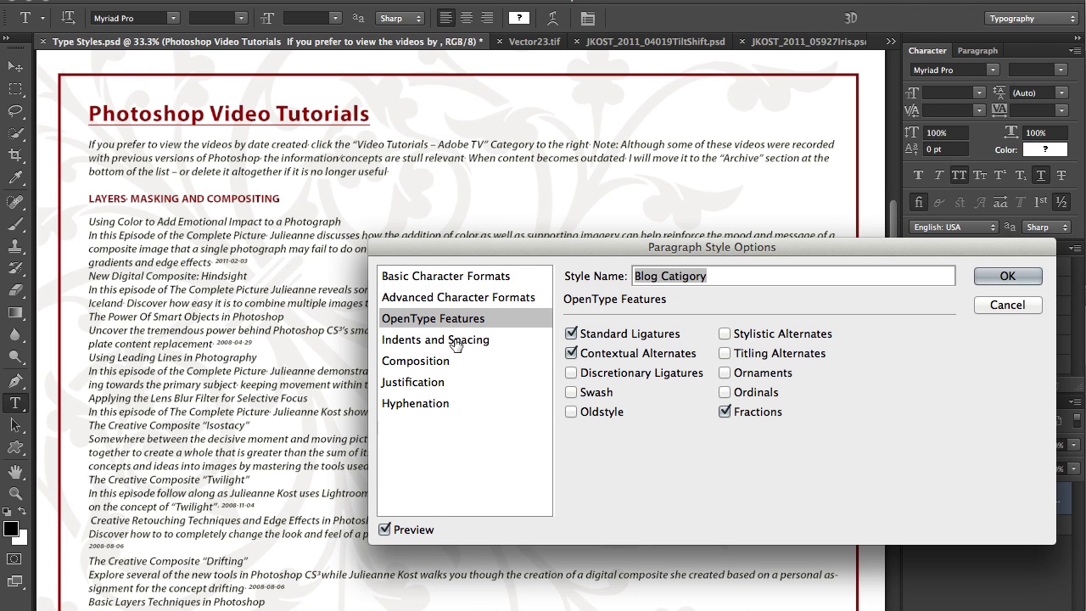
pyautogui.click(452, 340)
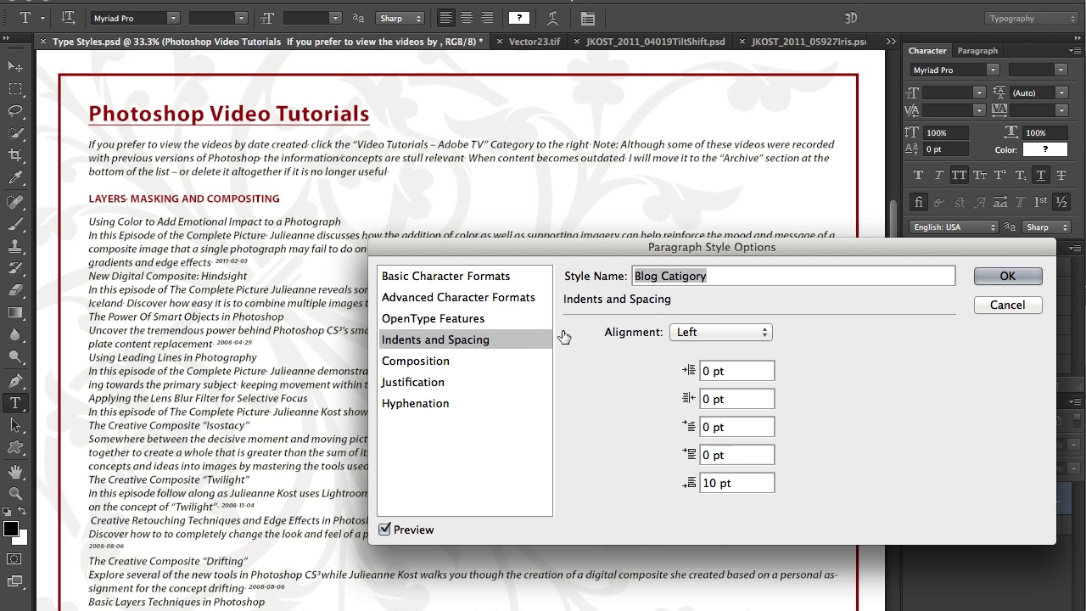
pyautogui.click(704, 333)
pyautogui.click(703, 332)
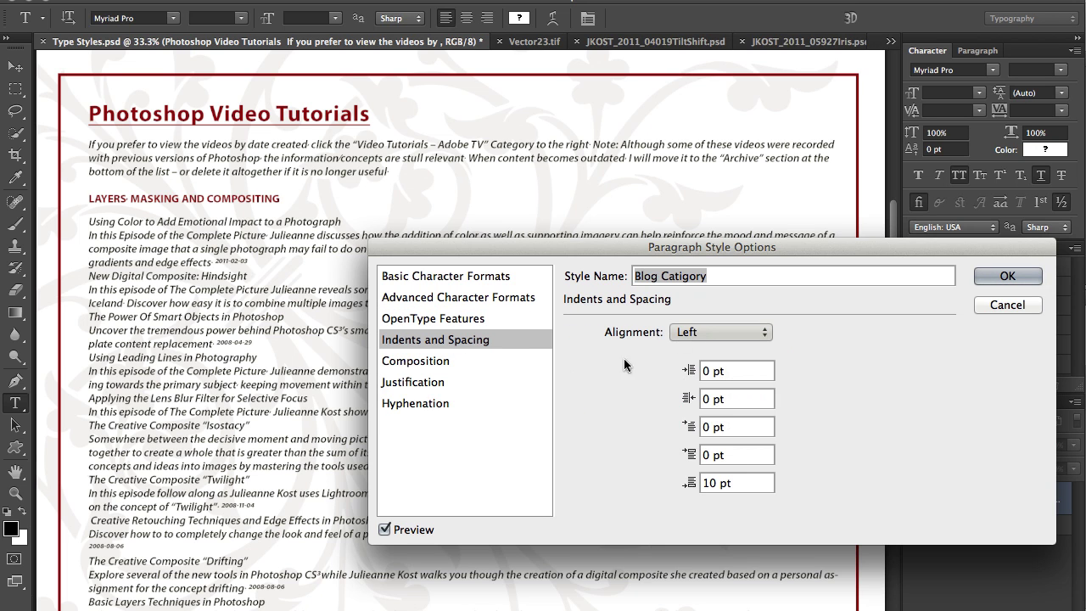
pyautogui.click(455, 363)
pyautogui.click(696, 332)
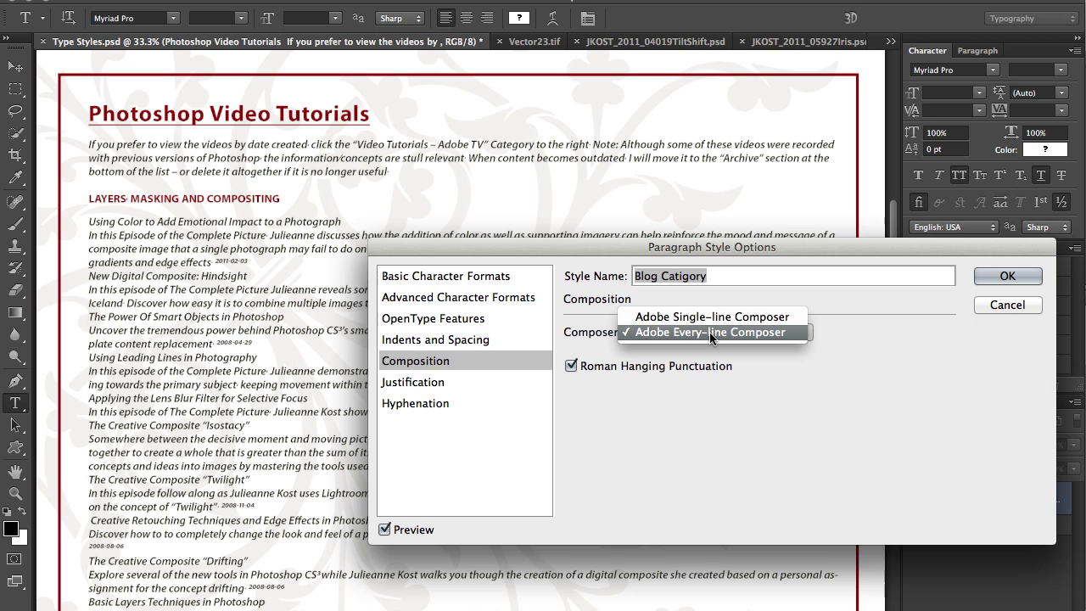
pyautogui.click(709, 332)
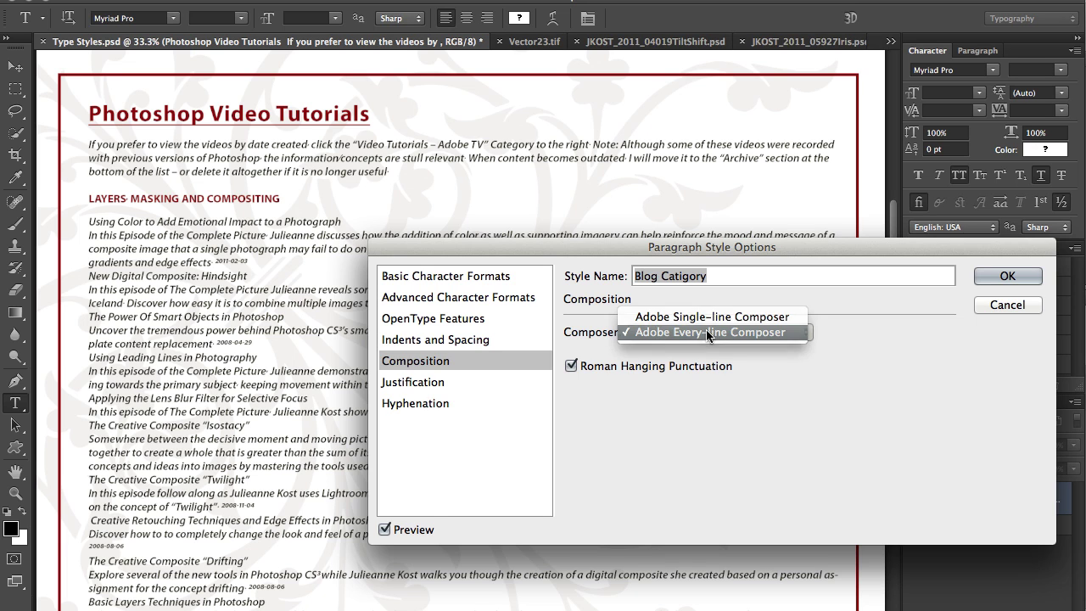
pyautogui.click(436, 386)
pyautogui.click(438, 409)
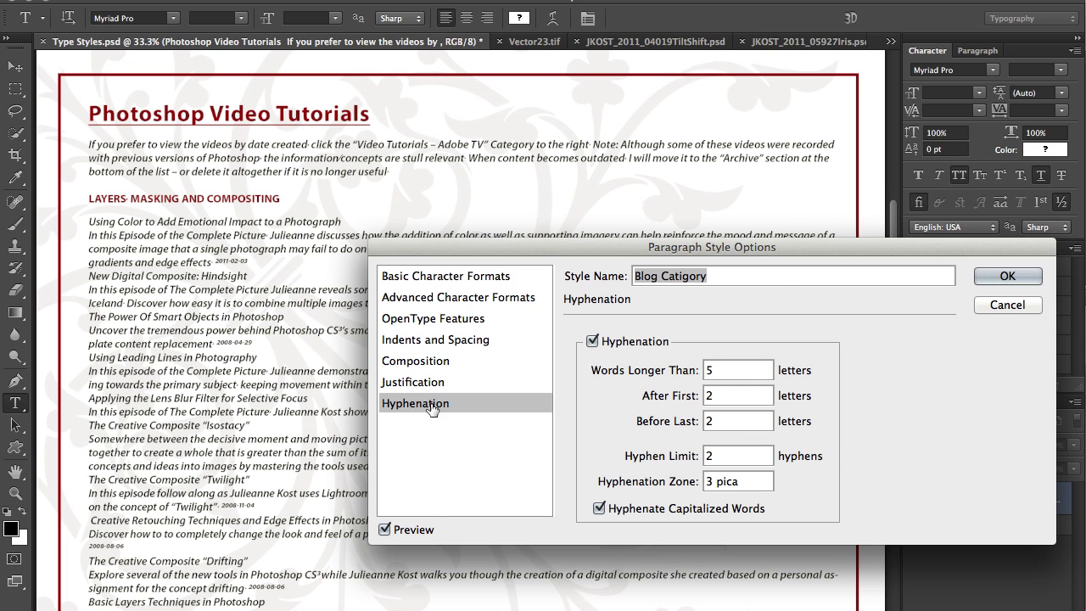
pyautogui.click(1006, 276)
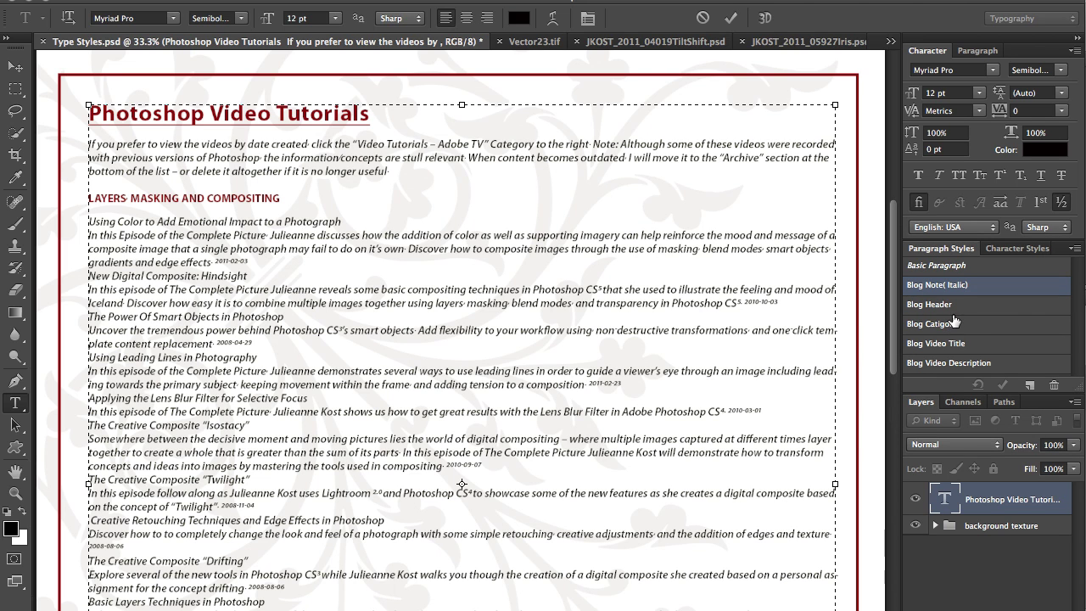
# - Apply Blog Video Title to the headings and Blog Video Description to the text of the first two video entries
pyautogui.click(954, 343)
pyautogui.press('Down')
pyautogui.click(966, 365)
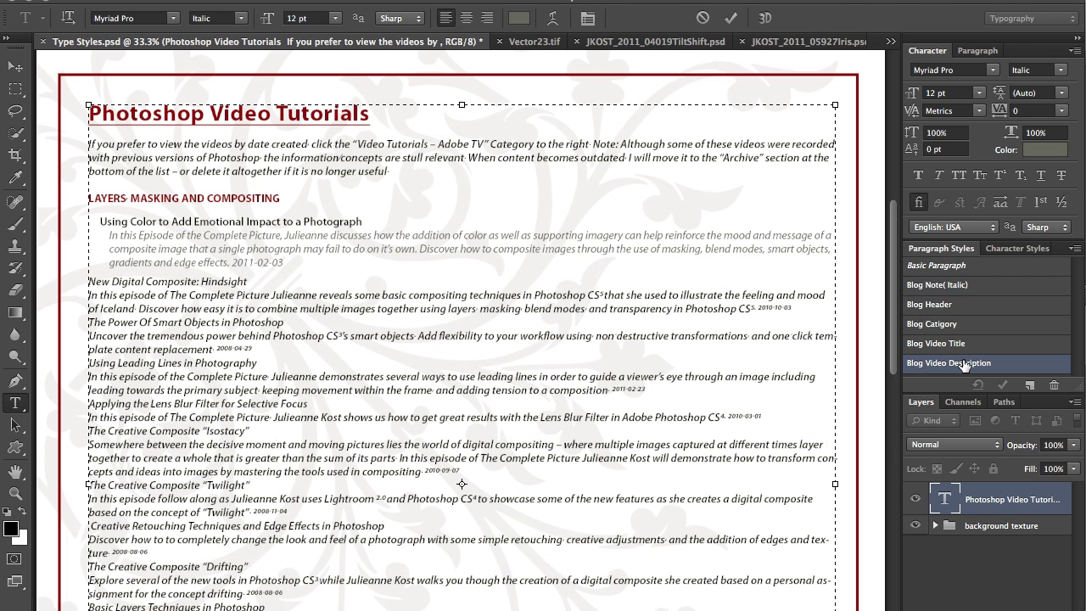
pyautogui.press('Down')
pyautogui.click(964, 344)
pyautogui.press('Down')
pyautogui.click(965, 363)
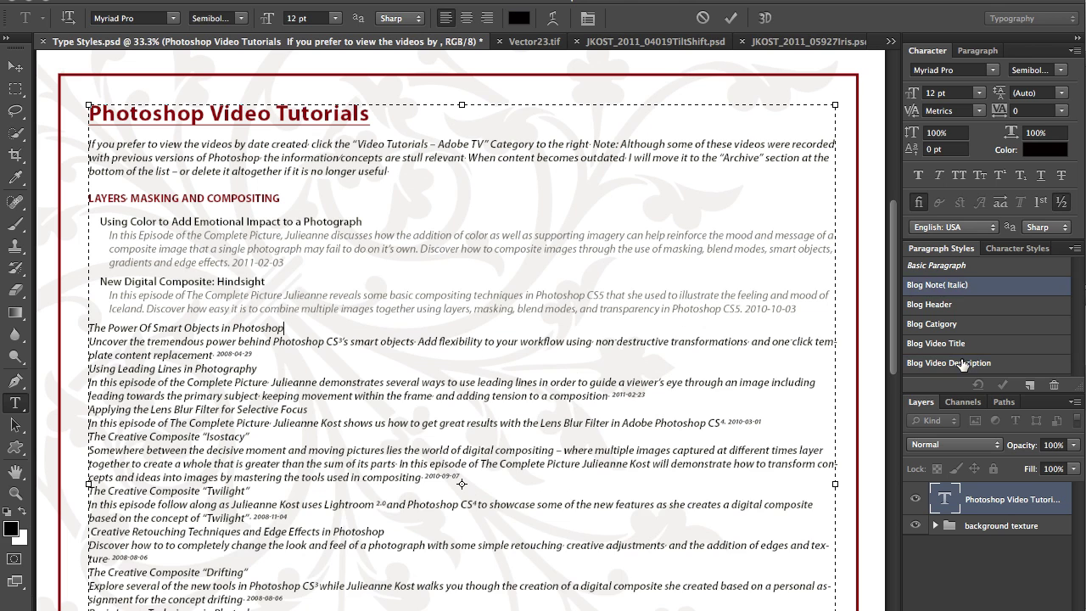
# - Style the Smart Objects and Leading Lines entries with Blog Video Title for headings and Blog Video Description for their text
pyautogui.press('Down')
pyautogui.click(964, 344)
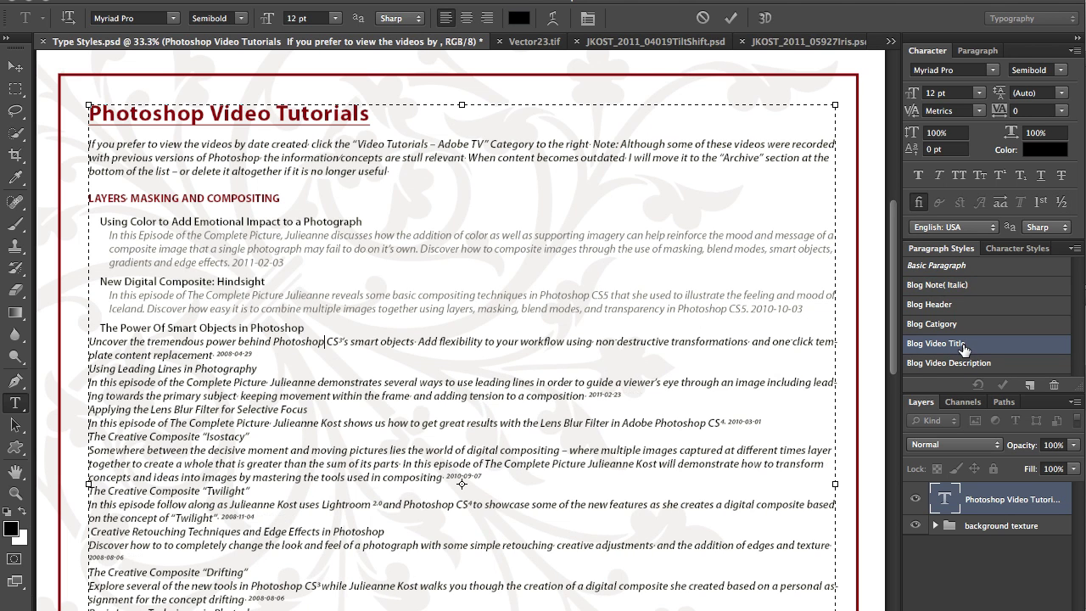
pyautogui.press('Down')
pyautogui.click(968, 363)
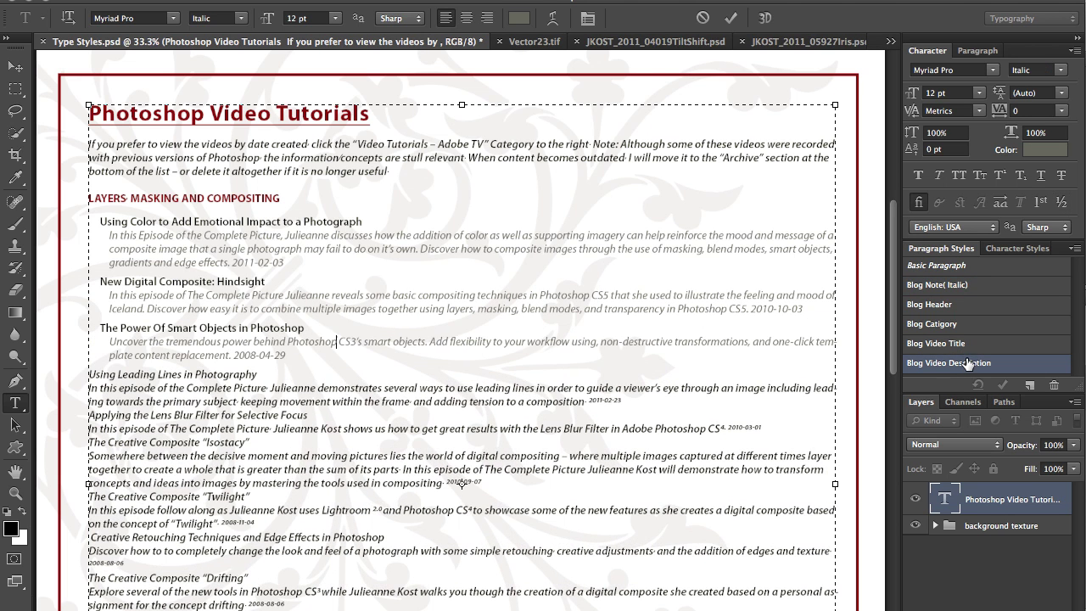
pyautogui.press('Down')
pyautogui.click(964, 346)
pyautogui.press('Down')
pyautogui.click(969, 363)
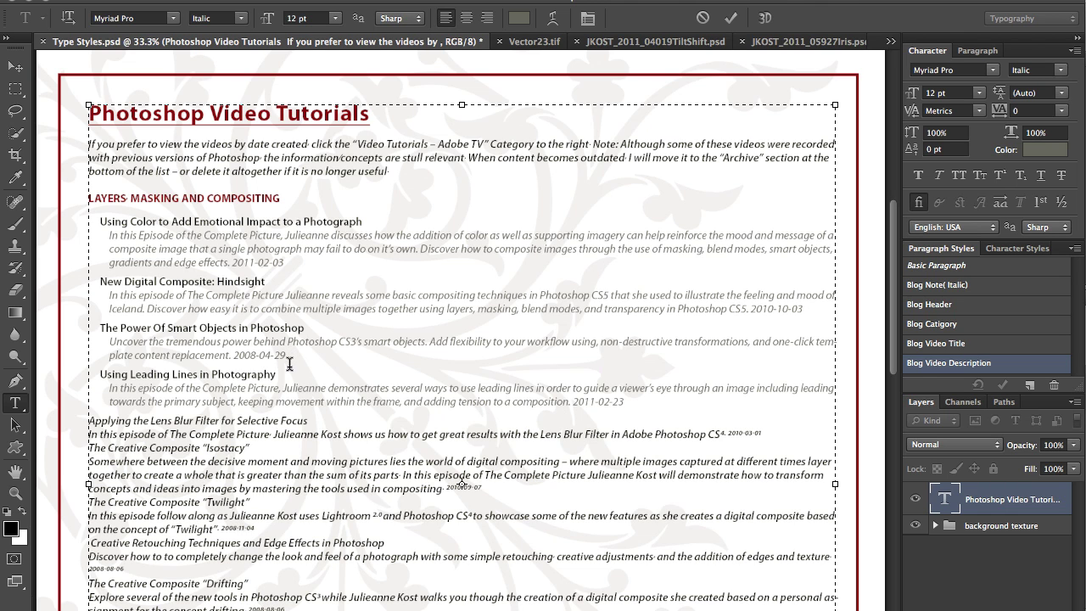
# - Apply the Blog Red Dates character style to the dates 2008-04-29, 2010-10-03 and 2011-02-03
pyautogui.moveTo(289, 357); pyautogui.dragTo(238, 356)
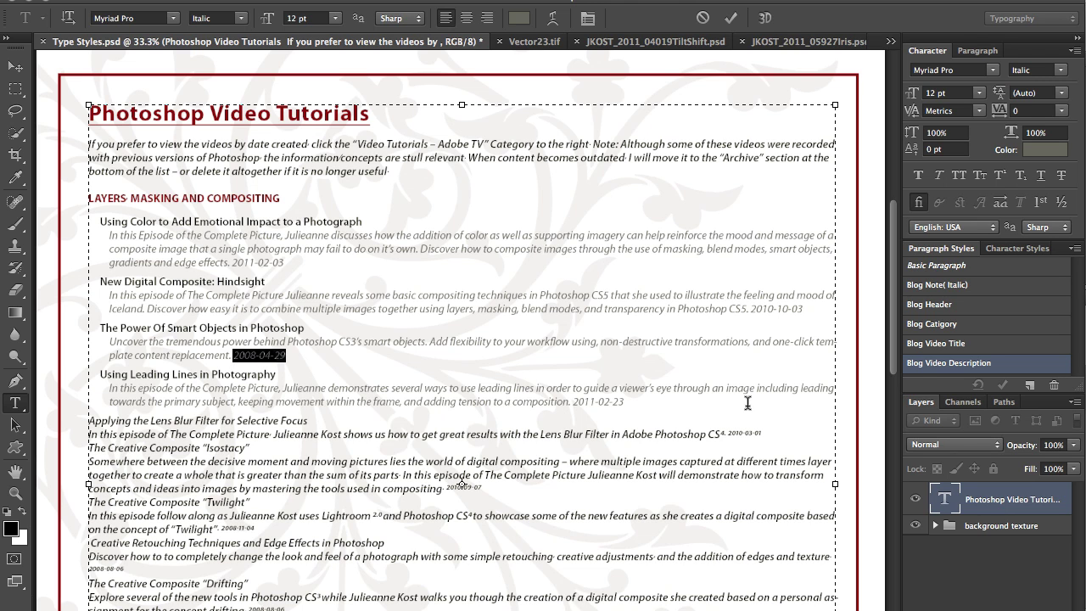
pyautogui.click(1008, 250)
pyautogui.click(960, 290)
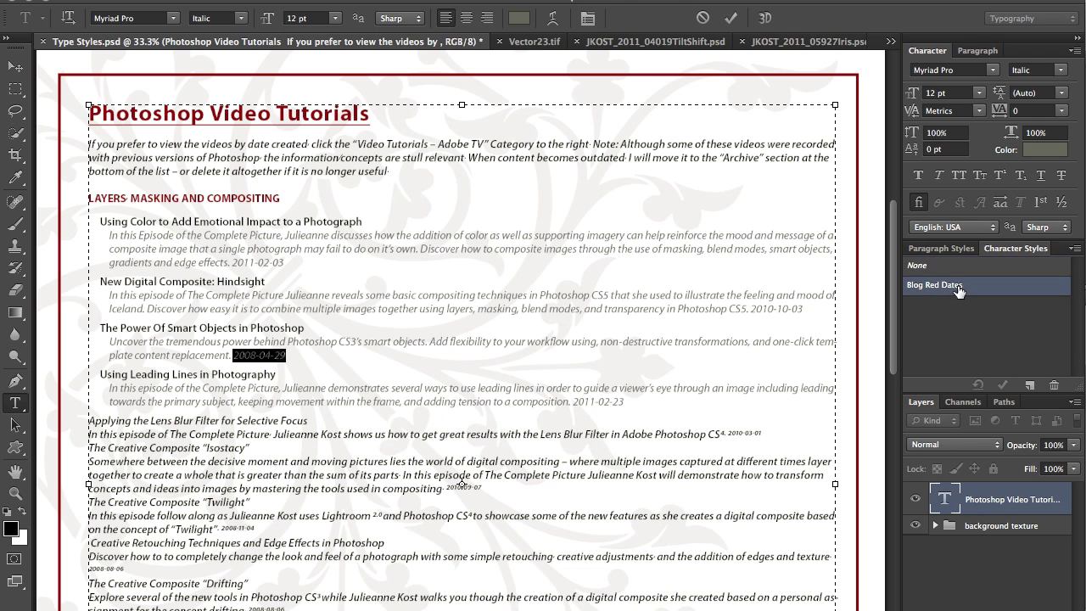
pyautogui.moveTo(809, 312); pyautogui.dragTo(749, 311)
pyautogui.click(951, 289)
pyautogui.moveTo(284, 263); pyautogui.dragTo(237, 263)
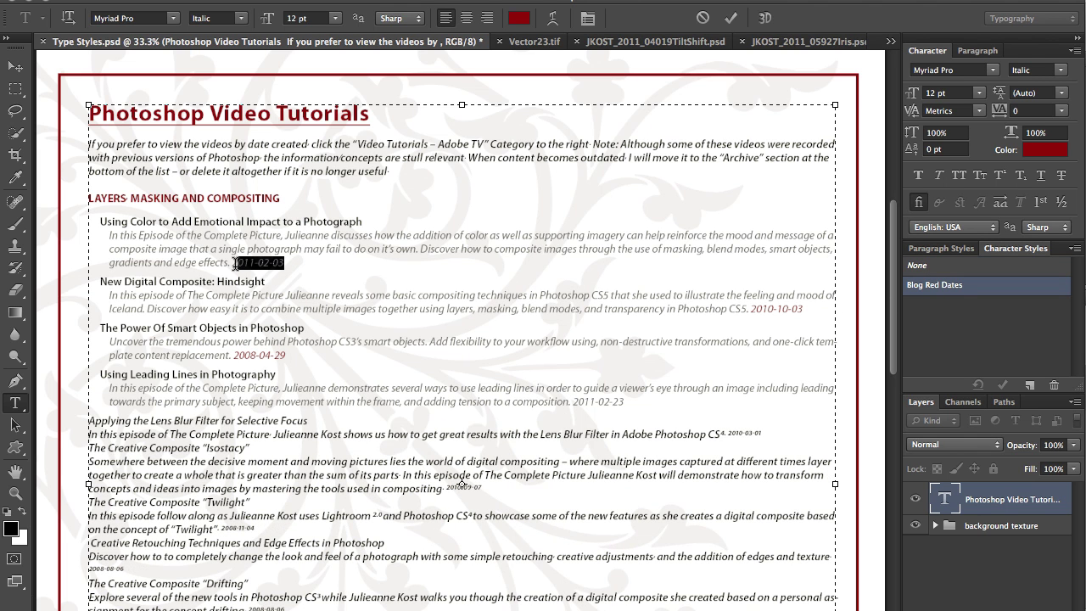
pyautogui.click(966, 289)
# - Recolour the date 2011-02-03 to blue #226cdb and clear that override from its Blog Red Dates character style
pyautogui.click(519, 18)
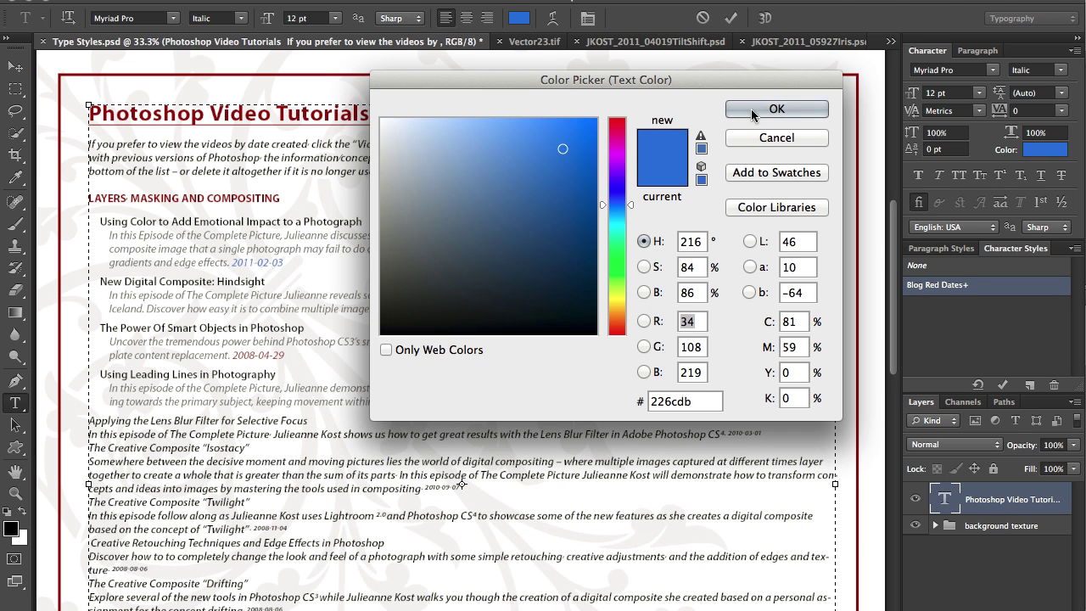
pyautogui.click(755, 110)
pyautogui.click(287, 270)
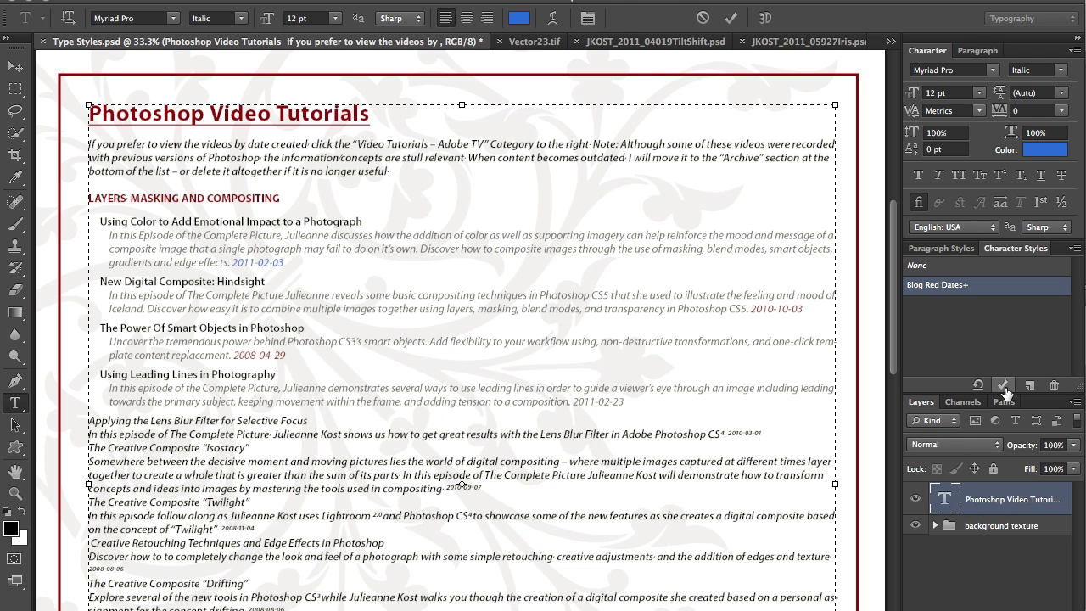
pyautogui.click(976, 384)
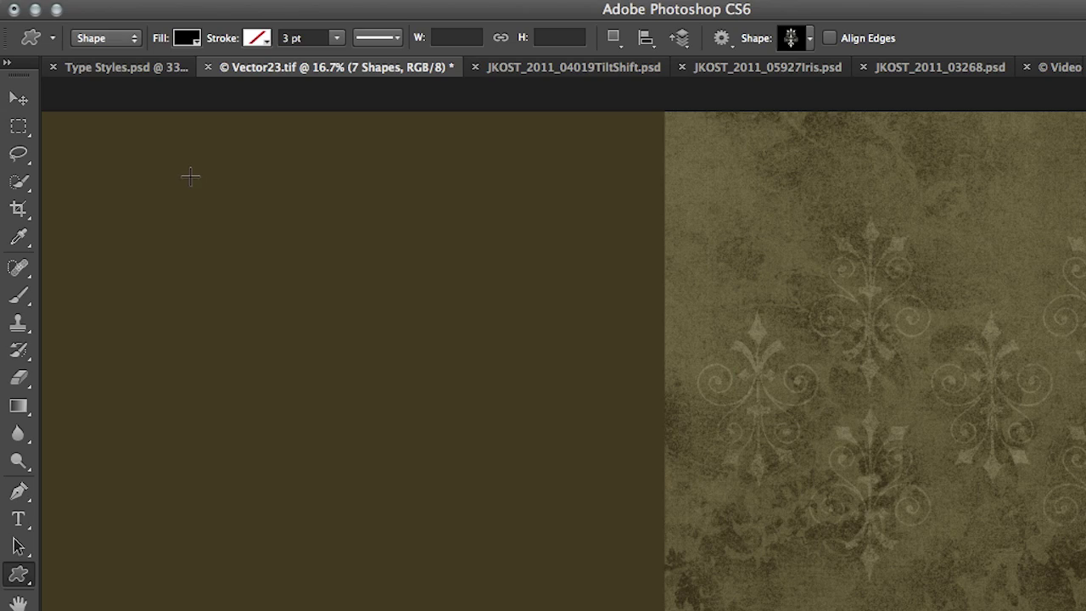
# - Draw a large custom ornament shape, about 1842 by 2685 px, in Vector23.tif and try gradient and pattern fills on it
pyautogui.moveTo(190, 176); pyautogui.dragTo(512, 606)
pyautogui.click(187, 38)
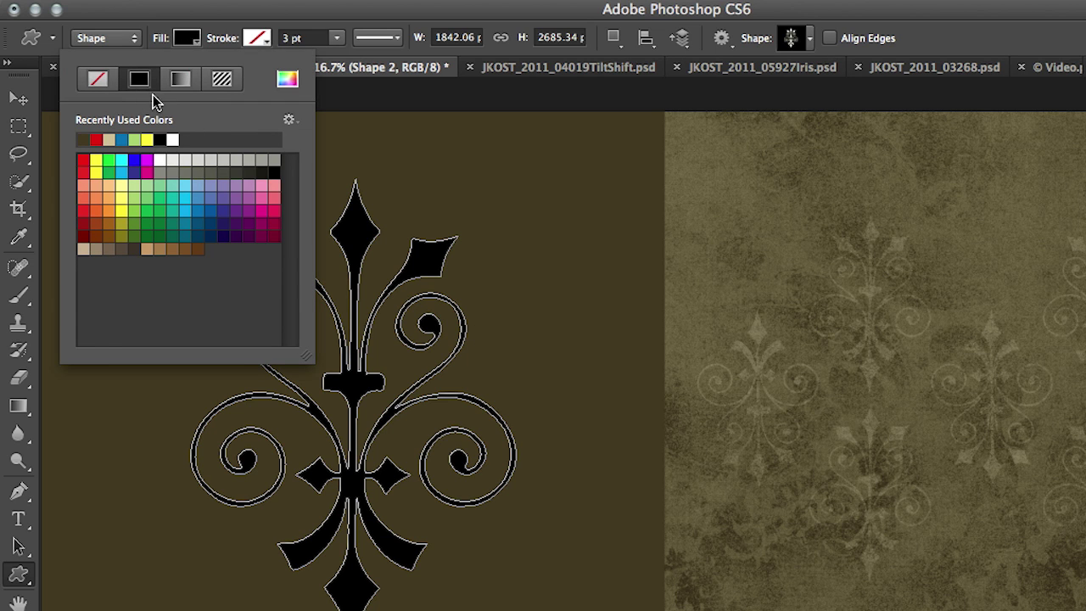
pyautogui.click(181, 80)
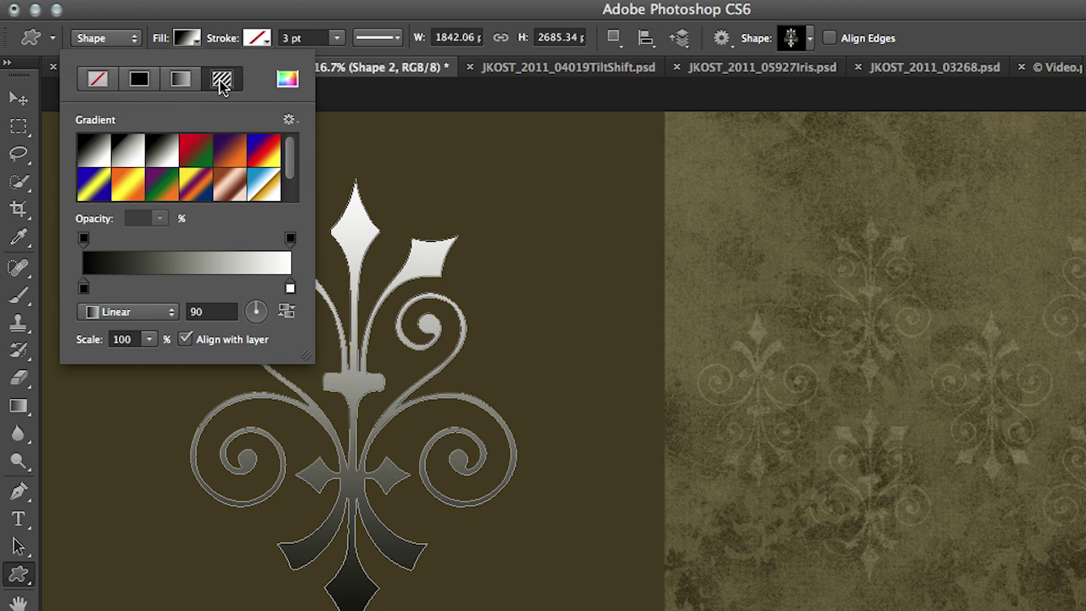
pyautogui.click(221, 81)
# - Fill the ornament with solid dark brown #322a19, sampled from the shadows of the textured background
pyautogui.click(139, 80)
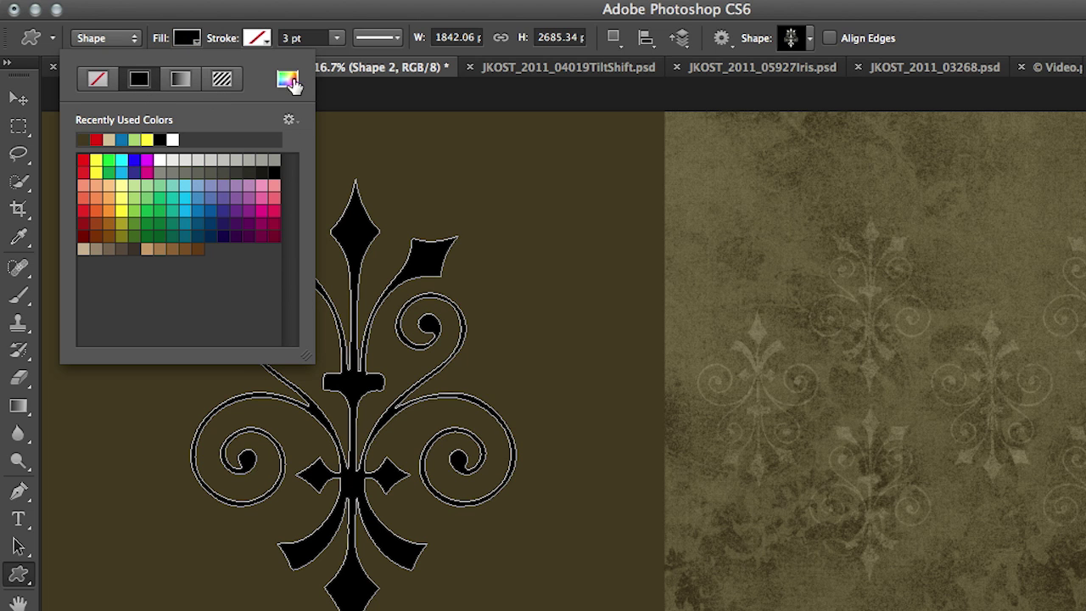
pyautogui.click(287, 79)
pyautogui.click(982, 579)
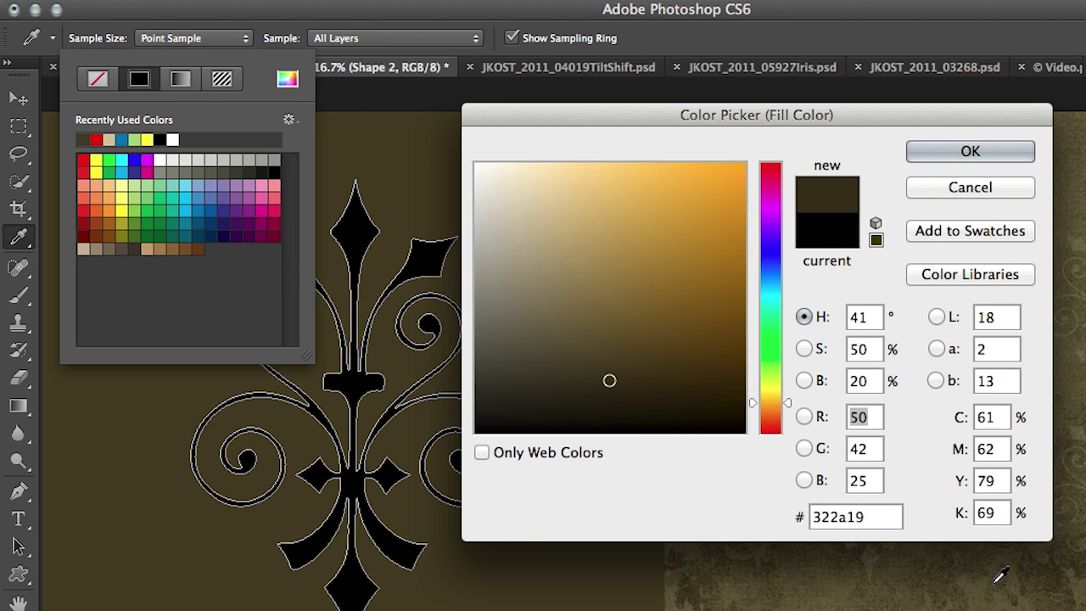
pyautogui.click(963, 151)
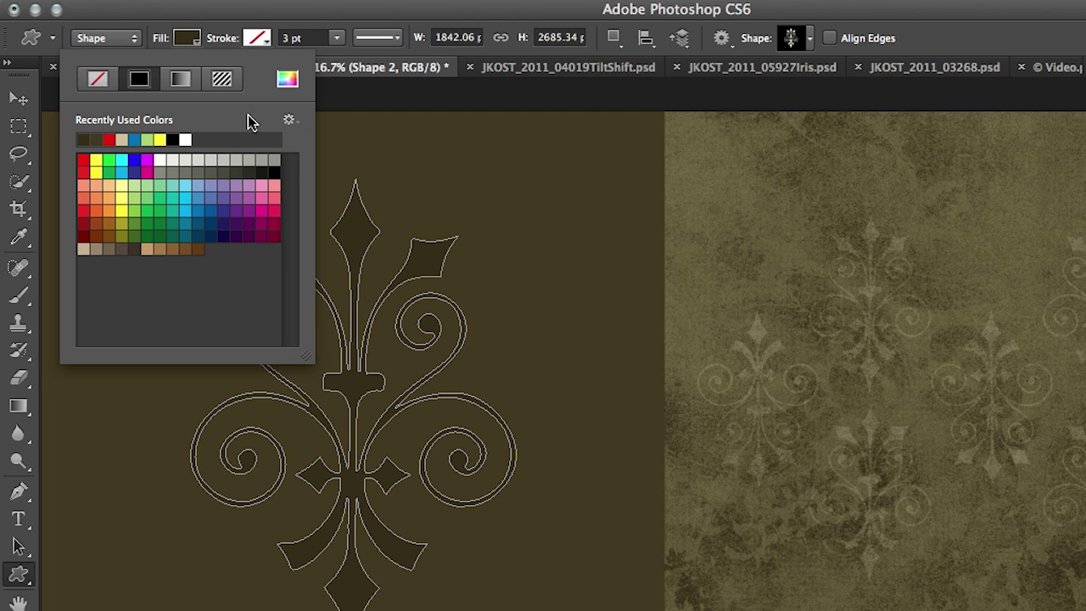
# - Try a 3 pt red dashed stroke on the ornament, aligned outside with round caps, and view its detailed dash settings
pyautogui.click(256, 39)
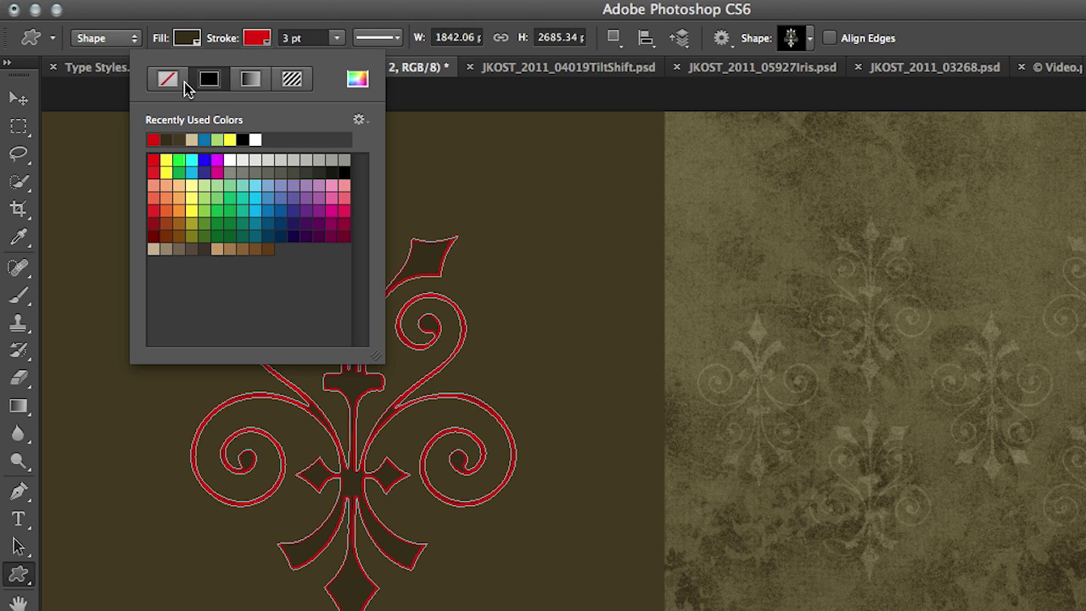
pyautogui.click(313, 37)
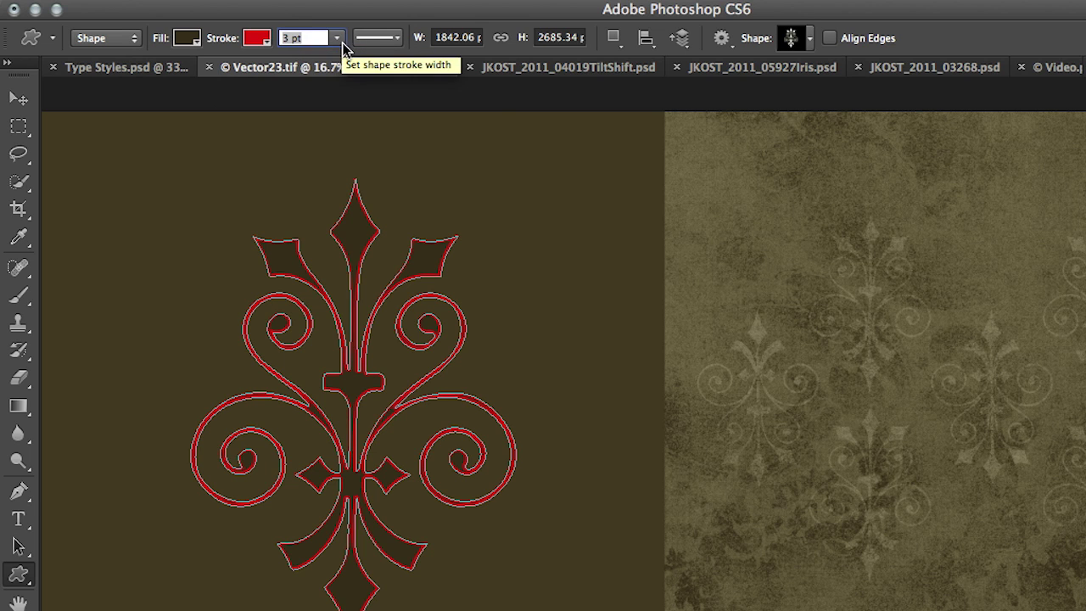
pyautogui.click(381, 40)
pyautogui.click(380, 128)
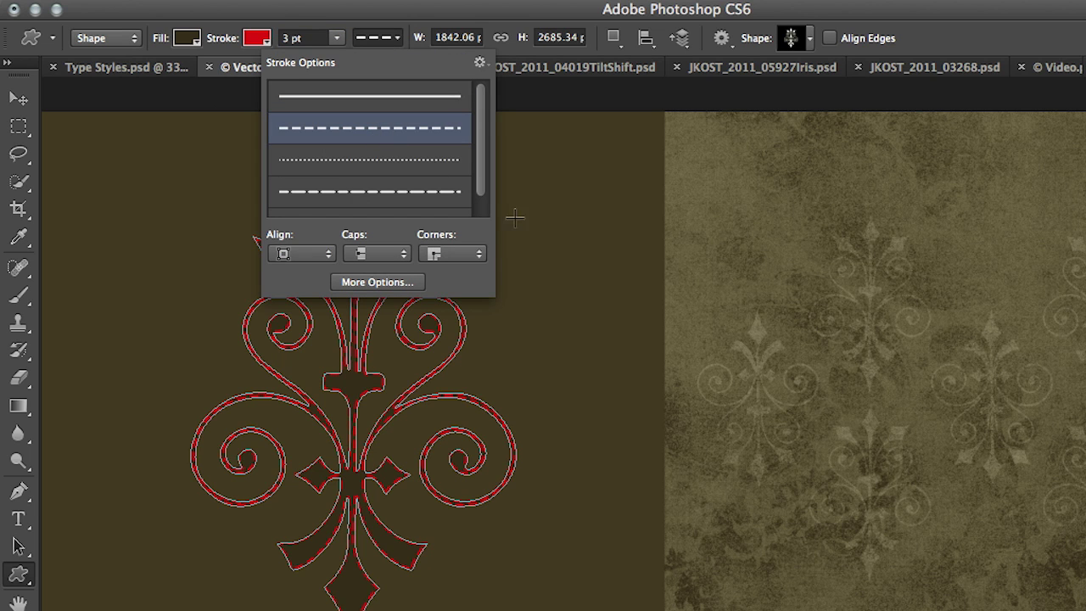
pyautogui.click(374, 161)
pyautogui.click(370, 192)
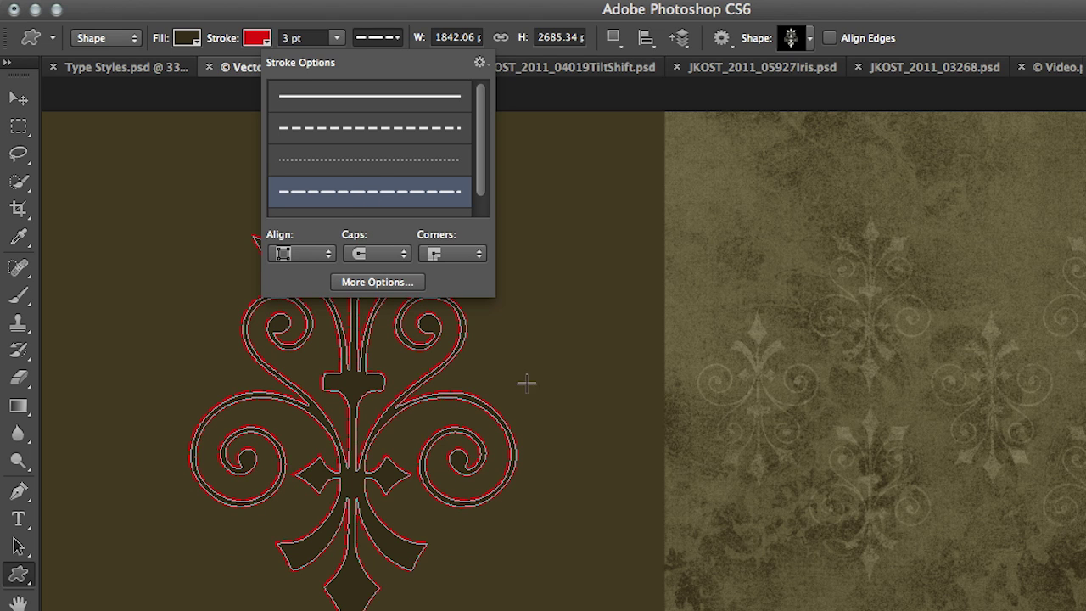
pyautogui.click(377, 282)
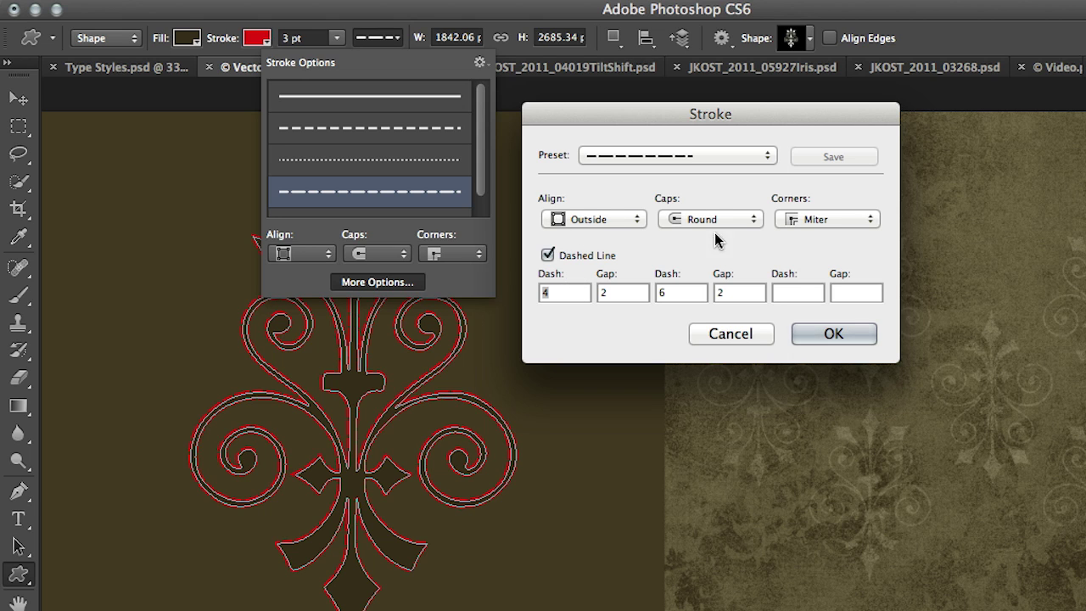
pyautogui.click(750, 336)
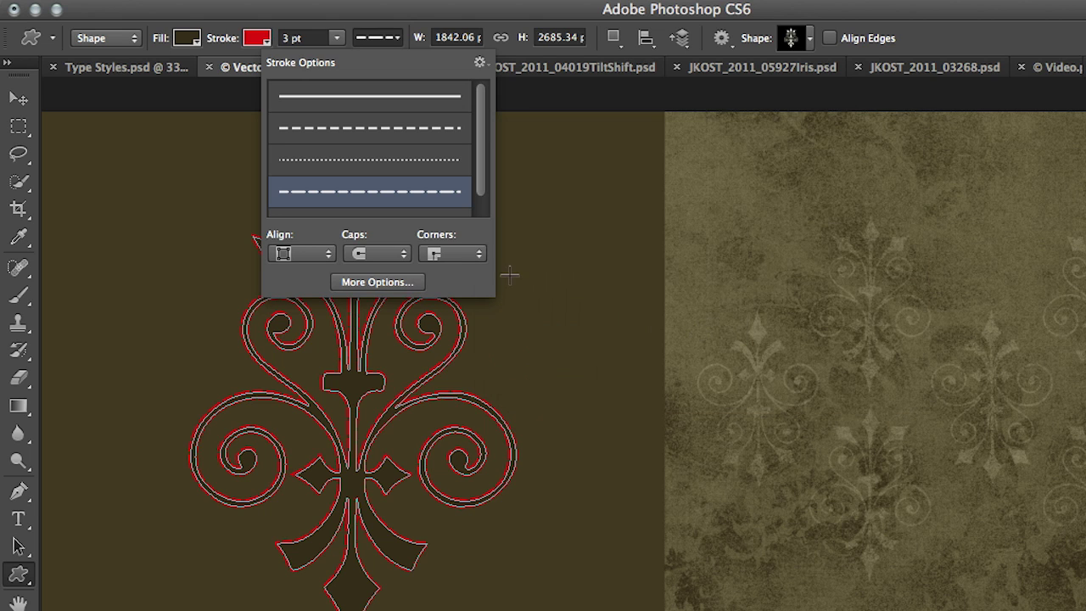
# - Remove the stroke from the ornament shape
pyautogui.click(256, 38)
pyautogui.click(167, 80)
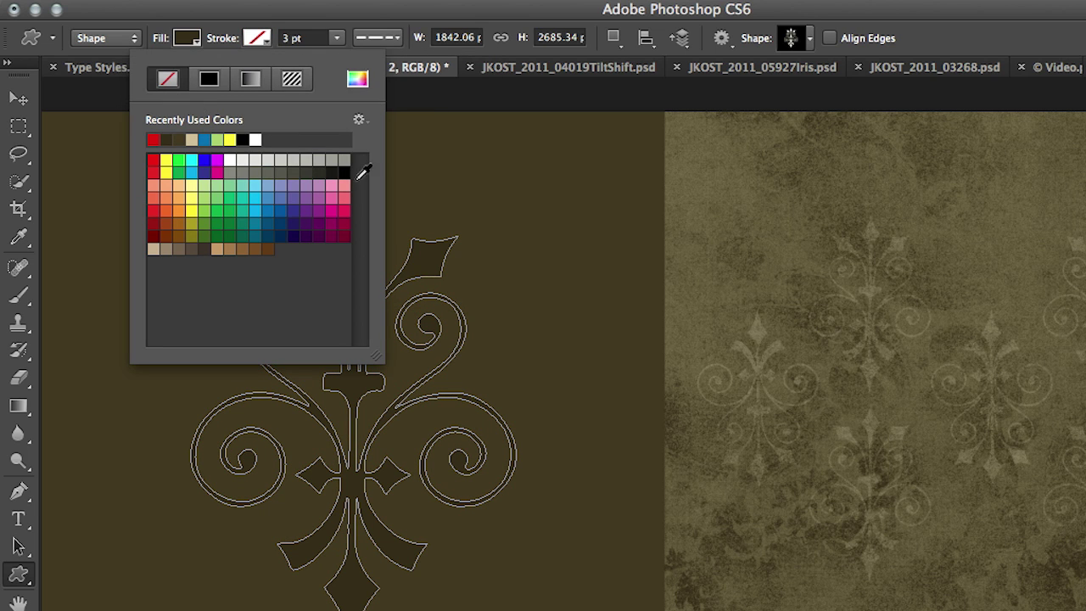
pyautogui.click(376, 18)
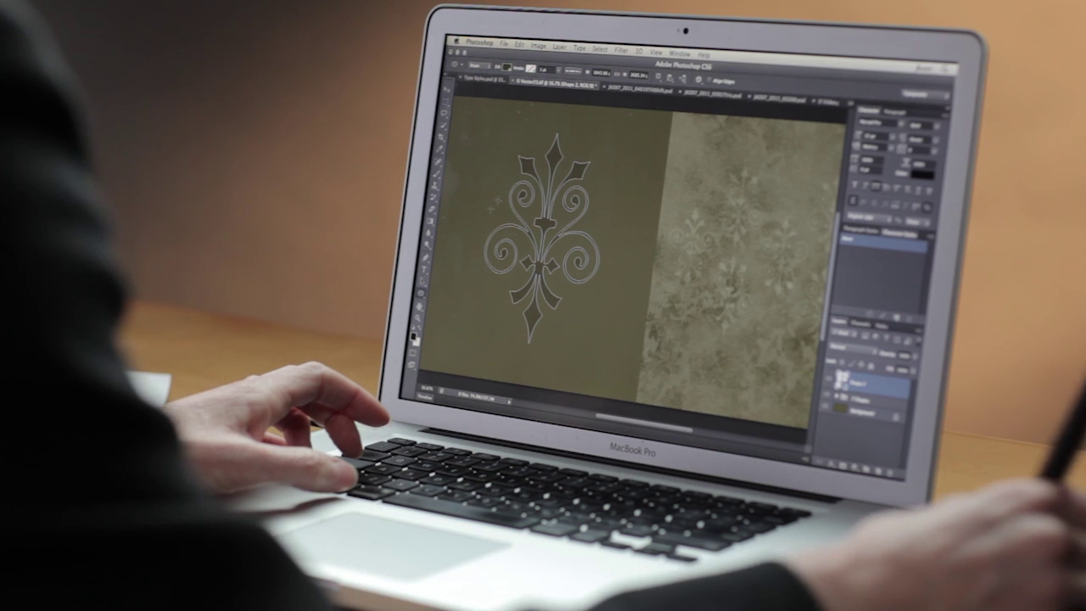
# - Subtract a small circle from the centre of the ornament's top diamond and restore the New Layer path operation
pyautogui.click(662, 78)
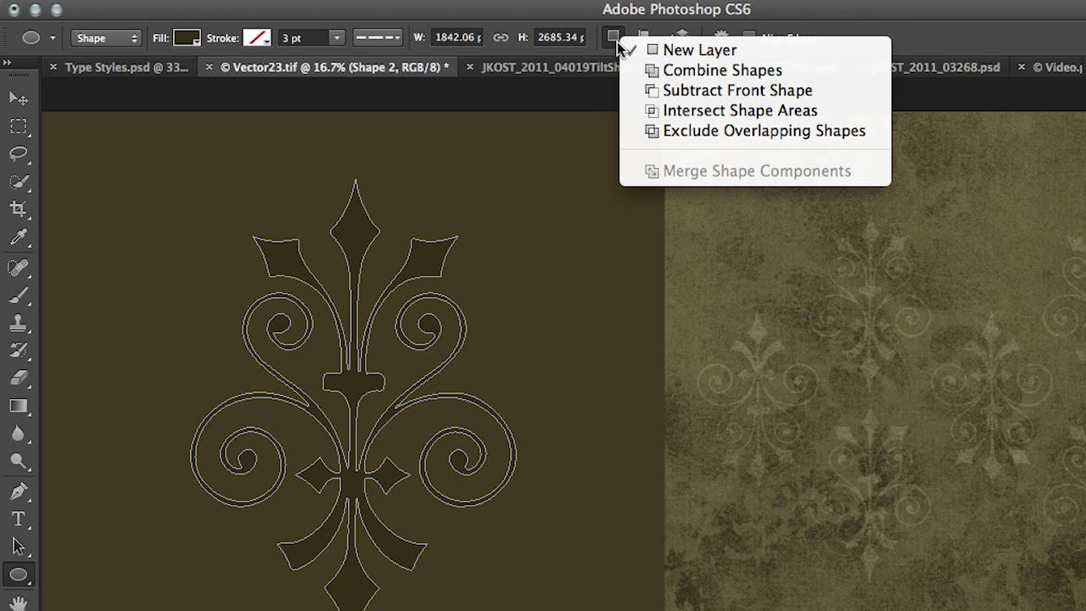
pyautogui.click(642, 91)
pyautogui.moveTo(348, 226); pyautogui.dragTo(367, 245)
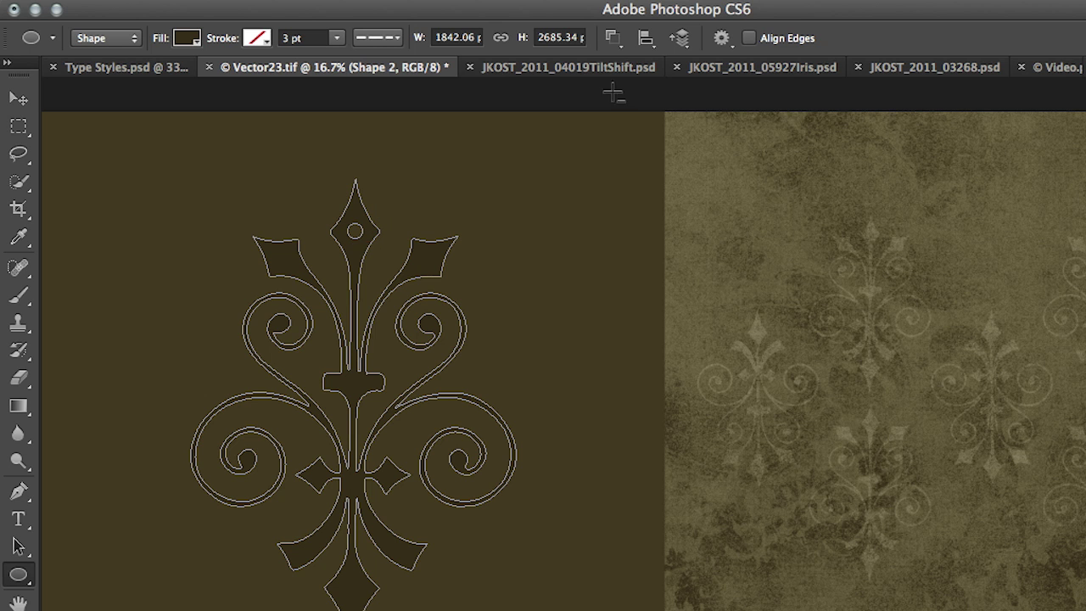
pyautogui.click(614, 42)
pyautogui.press('Escape')
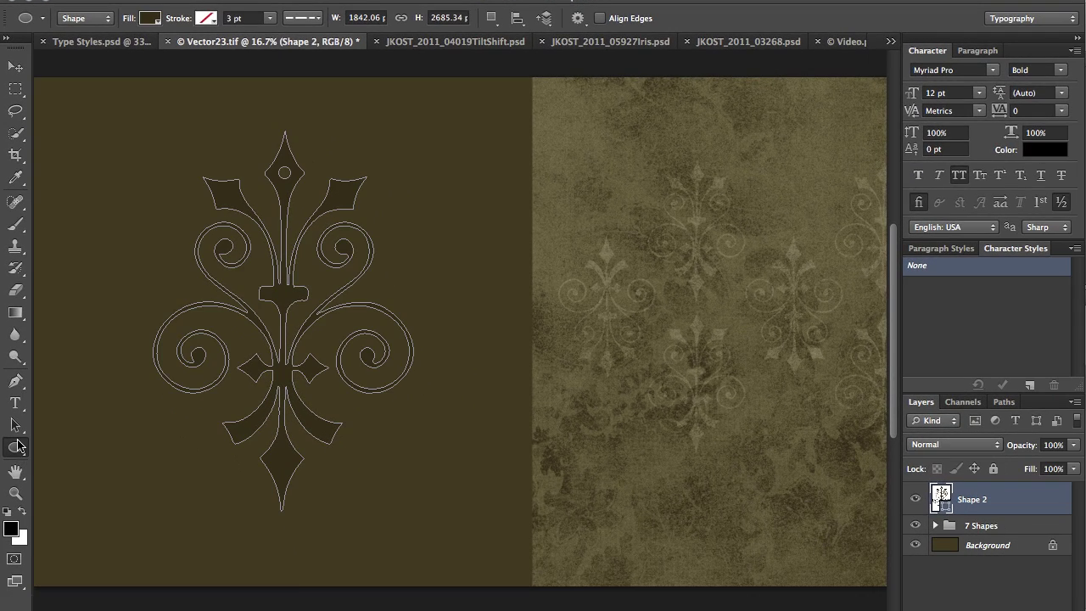
# - Draw a small ornament about 570 by 831 px beside the large one and place a duplicate on its opposite side
pyautogui.moveTo(17, 447); pyautogui.dragTo(103, 521)
pyautogui.moveTo(435, 139); pyautogui.dragTo(498, 301)
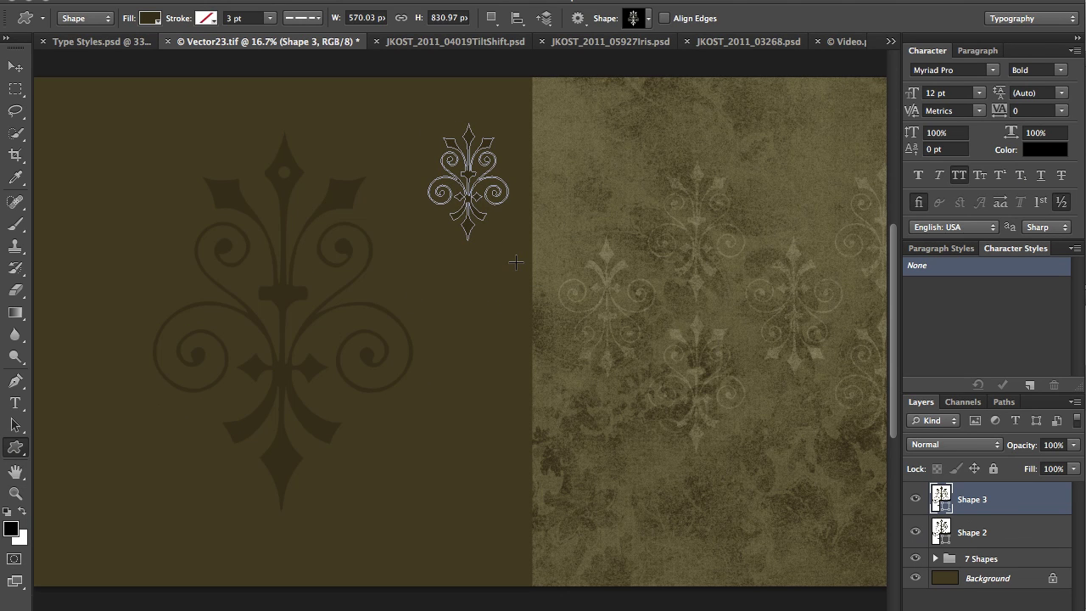
pyautogui.hotkey('ctrl', 'j')
pyautogui.press('v')
pyautogui.moveTo(470, 218); pyautogui.dragTo(93, 218)
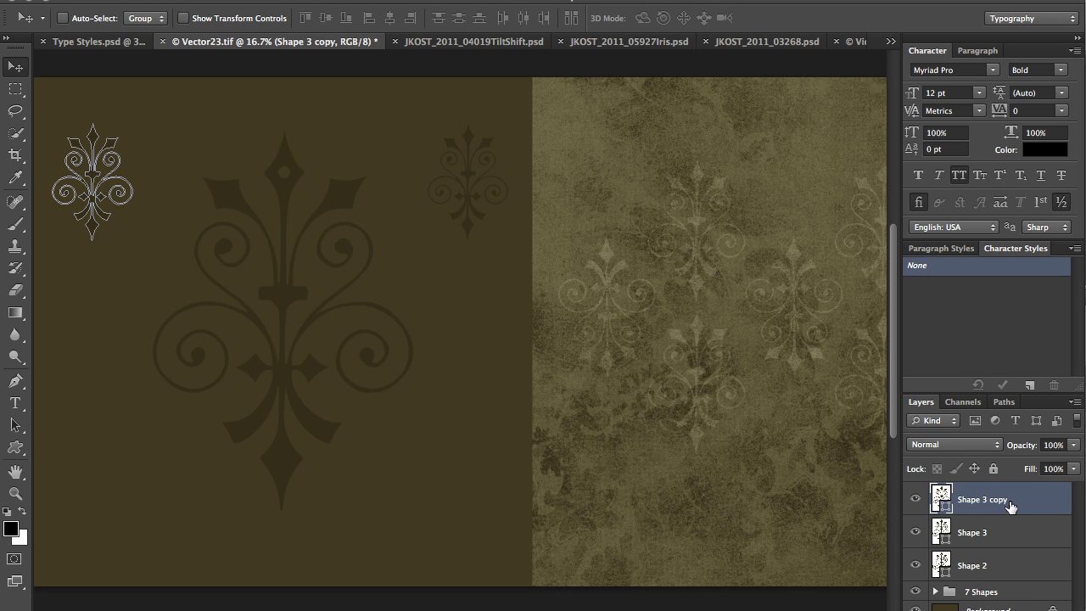
# - Merge the three ornament shape layers into one and select the path of the small ornament to the right of the large one
pyautogui.keyDown('shift'); pyautogui.click(1007, 568); pyautogui.keyUp('shift')
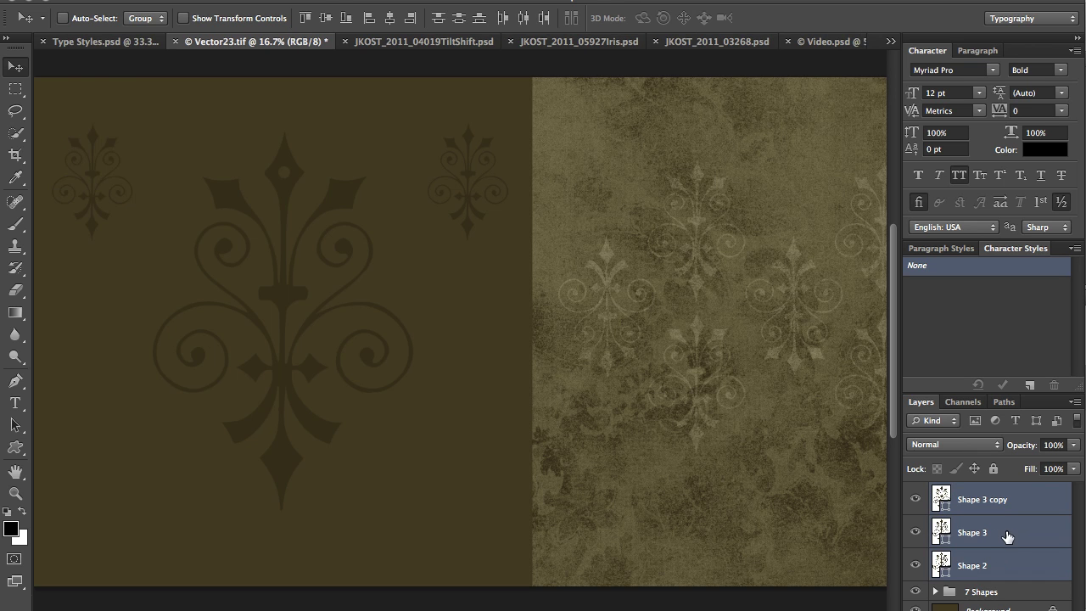
pyautogui.hotkey('ctrl', 'e')
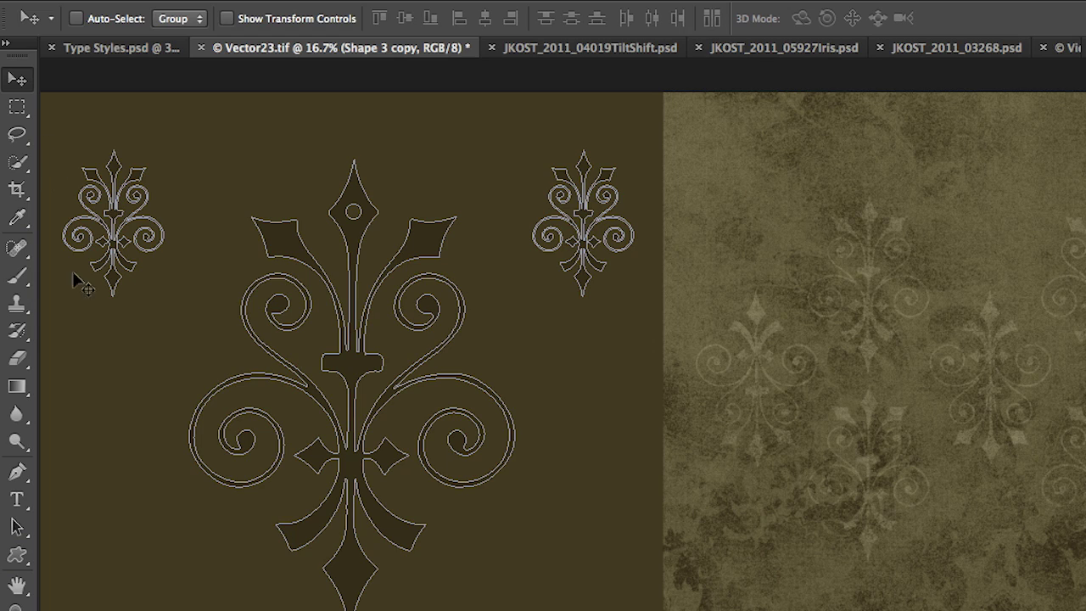
pyautogui.press('a')
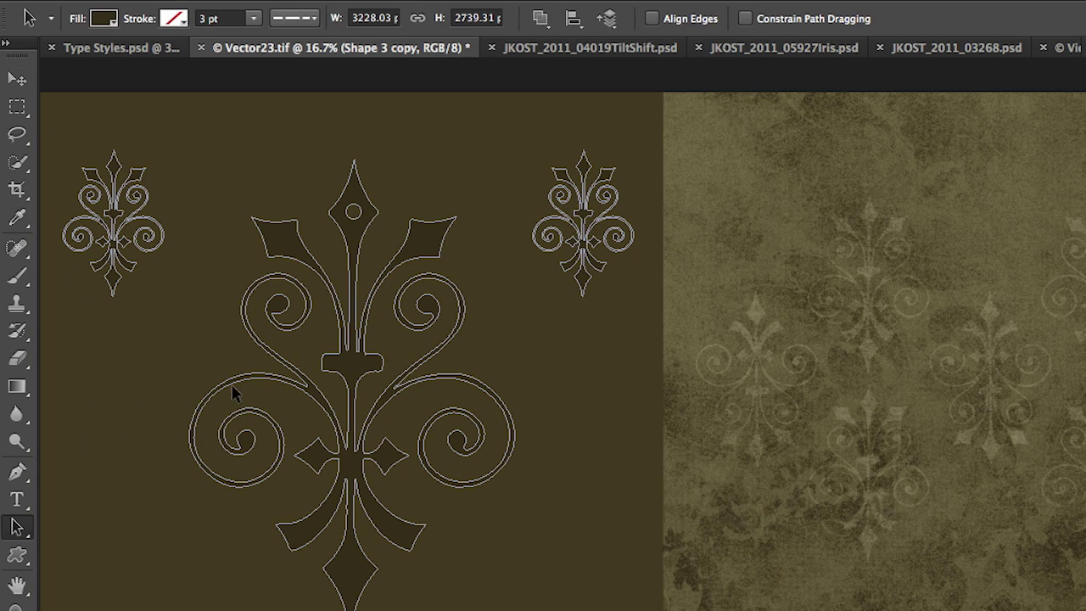
pyautogui.moveTo(518, 134); pyautogui.dragTo(656, 333)
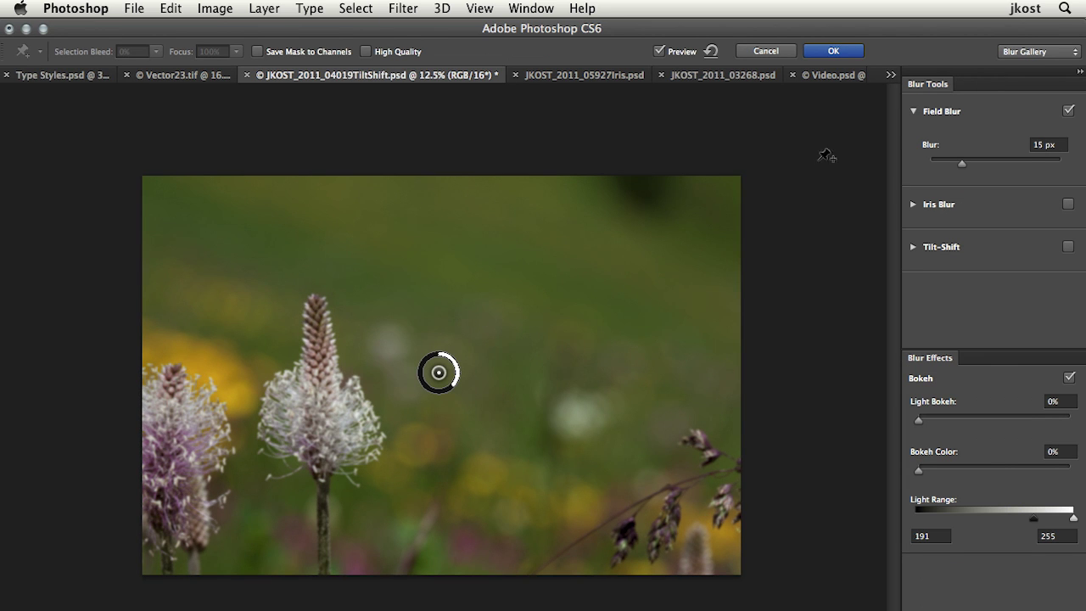
# - Replace the Field Blur on the flower photo with a Tilt-Shift blur and rotate its focus band to vertical
pyautogui.click(913, 247)
pyautogui.click(1068, 111)
pyautogui.moveTo(681, 277); pyautogui.dragTo(360, 219)
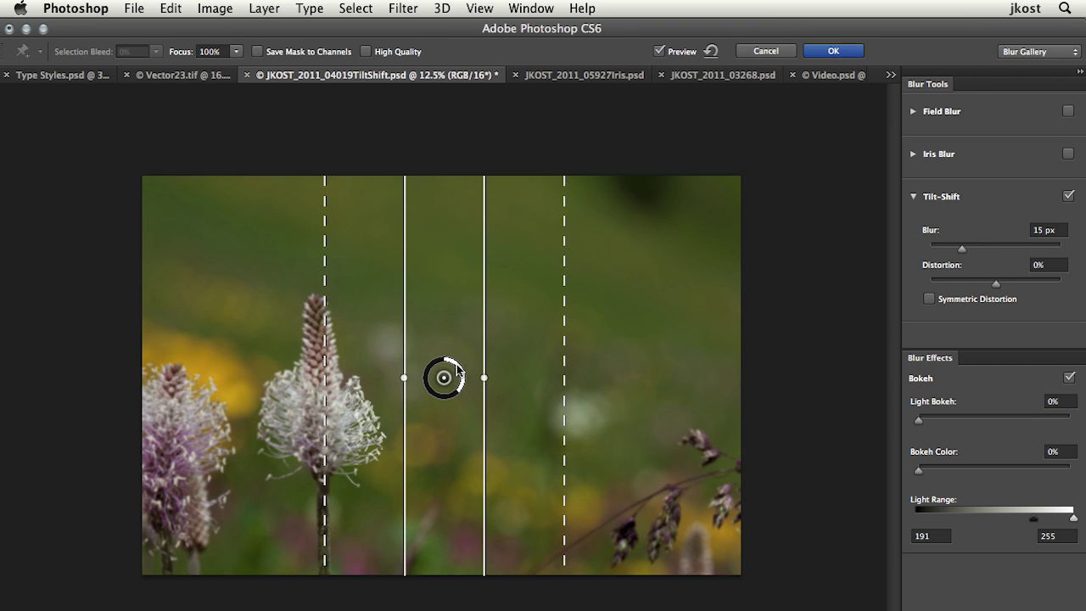
# - Centre the Tilt-Shift focus band on the middle flower, fit its boundary lines closely around the bloom and set the blur to 106 px
pyautogui.moveTo(444, 378); pyautogui.dragTo(390, 399)
pyautogui.moveTo(190, 399); pyautogui.dragTo(167, 399)
pyautogui.moveTo(280, 426); pyautogui.dragTo(243, 426)
pyautogui.moveTo(333, 416); pyautogui.dragTo(302, 409)
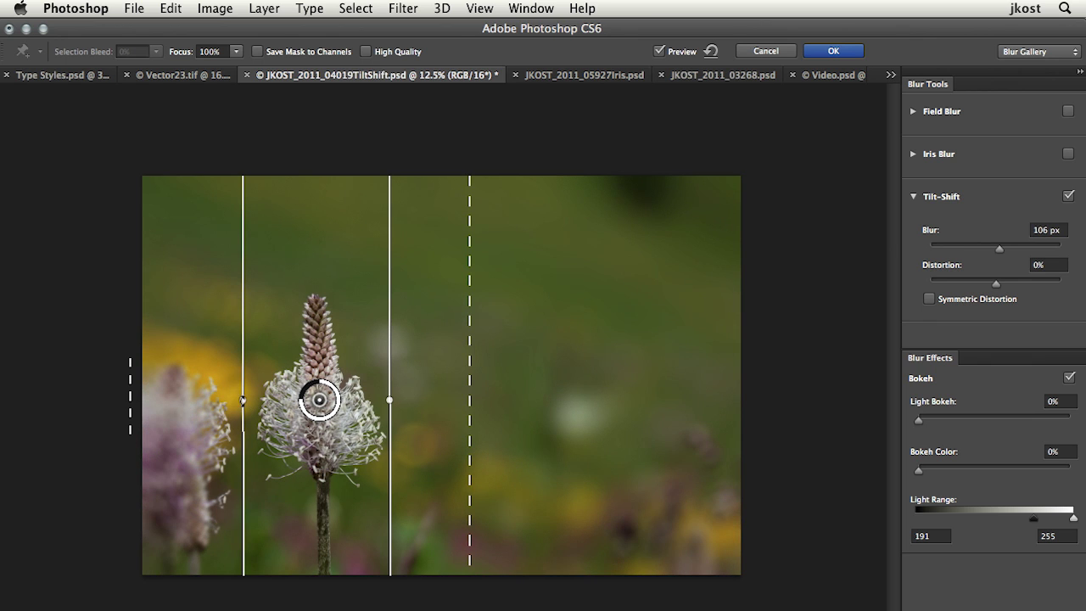
pyautogui.moveTo(241, 372); pyautogui.dragTo(253, 374)
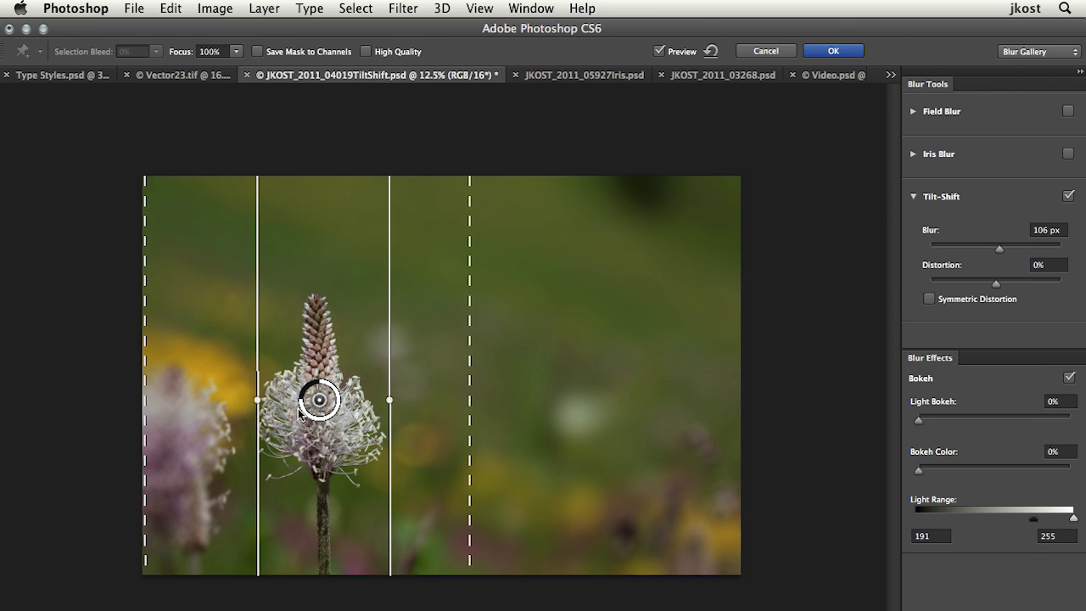
# - Set the Tilt-Shift blur to 165 px and Light Bokeh to 65%, and apply the blur to the photo
pyautogui.moveTo(301, 408); pyautogui.dragTo(329, 414)
pyautogui.moveTo(918, 420); pyautogui.dragTo(1039, 422)
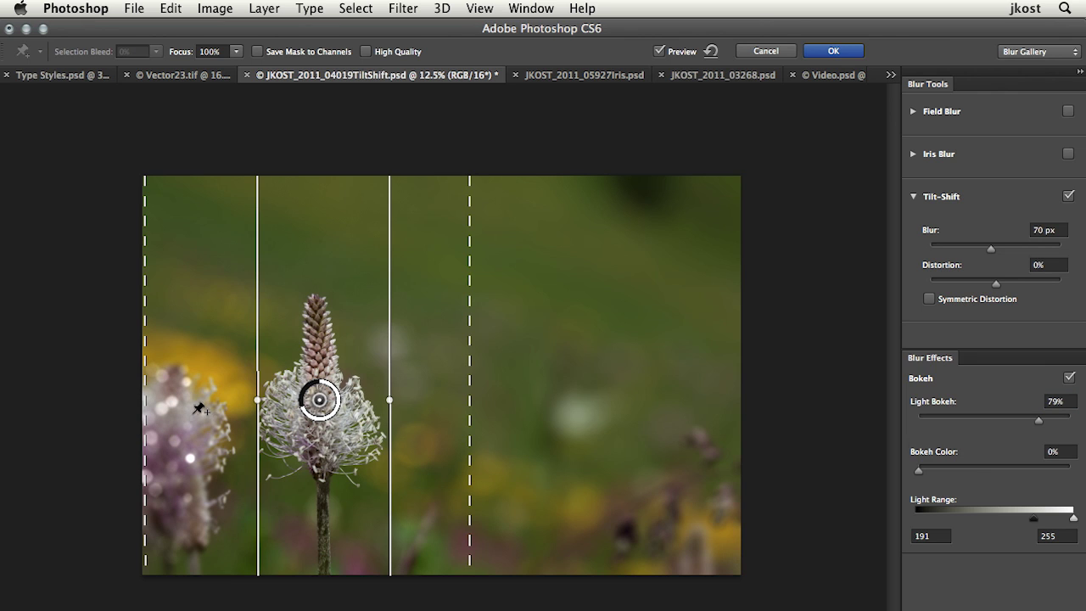
pyautogui.moveTo(993, 250); pyautogui.dragTo(1014, 251)
pyautogui.moveTo(1042, 418); pyautogui.dragTo(1017, 419)
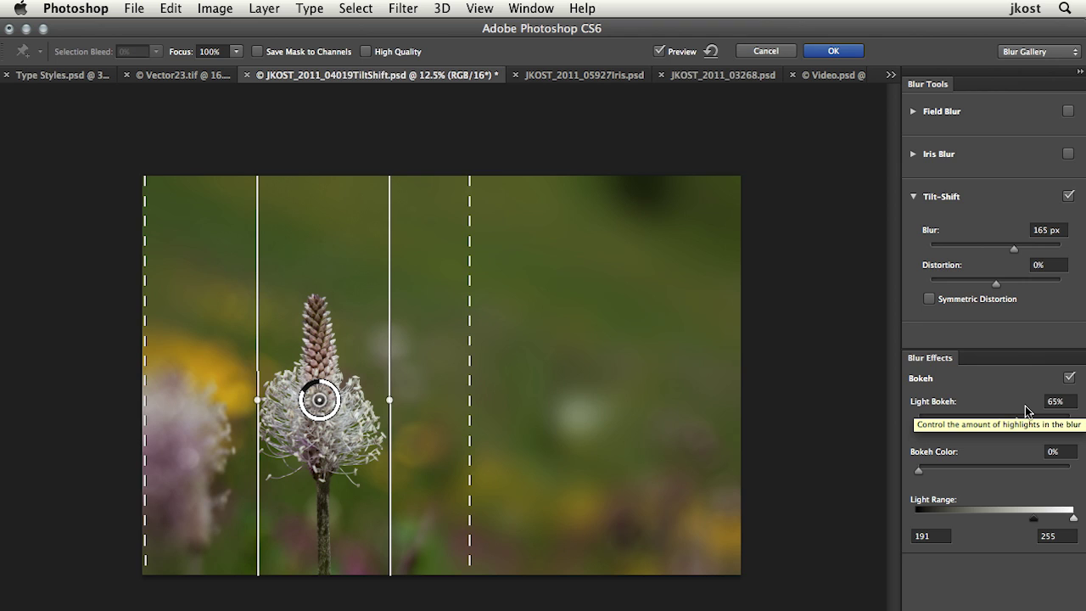
pyautogui.press('Escape')
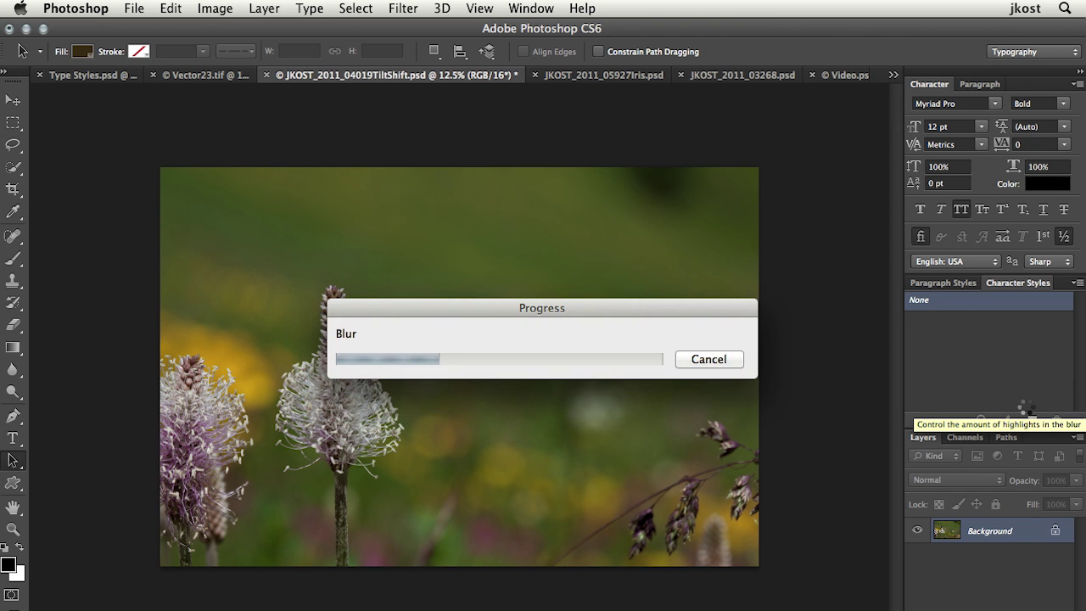
# - Compare the flower photo before and after the Tilt-Shift blur, leaving the blur applied
pyautogui.press('super+z')
pyautogui.press('super+z')
pyautogui.press('super+z')
pyautogui.press('super+z')
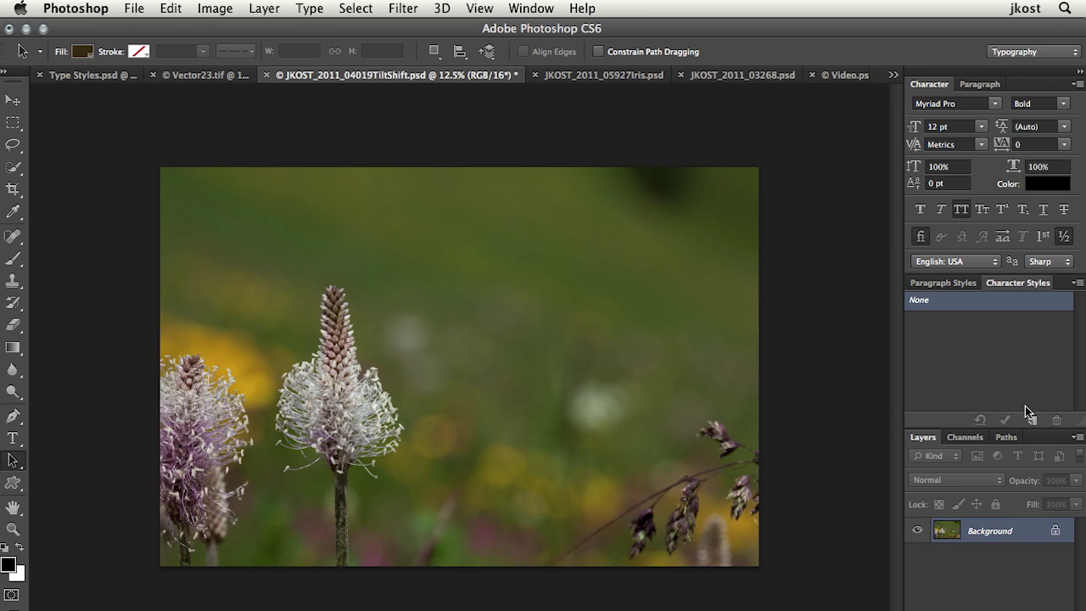
pyautogui.press('super+z')
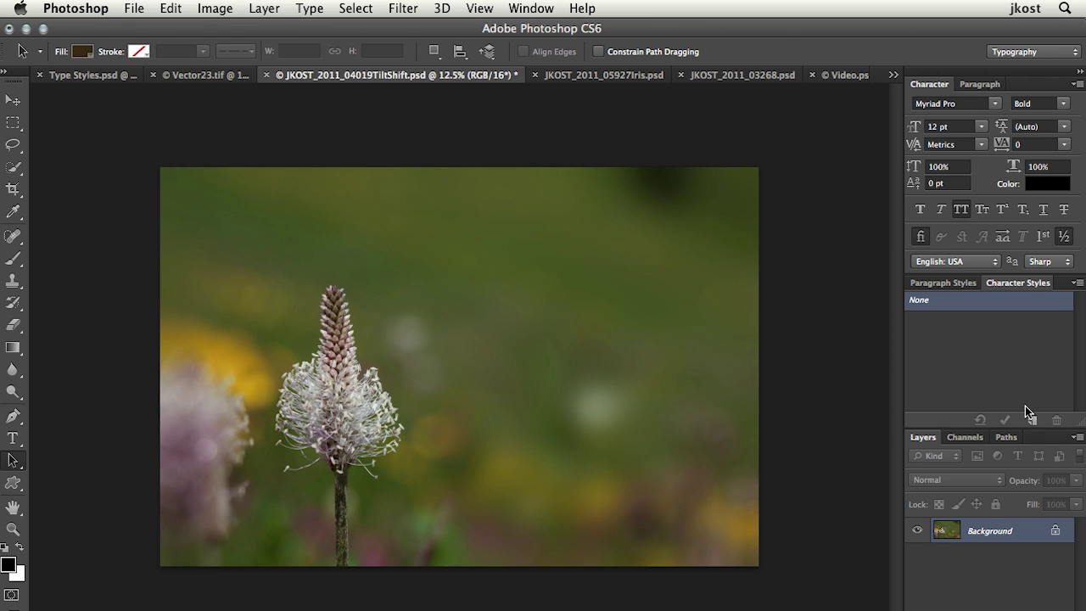
# - Switch to the open document JKOST_2011_05927Iris.psd
pyautogui.click(892, 77)
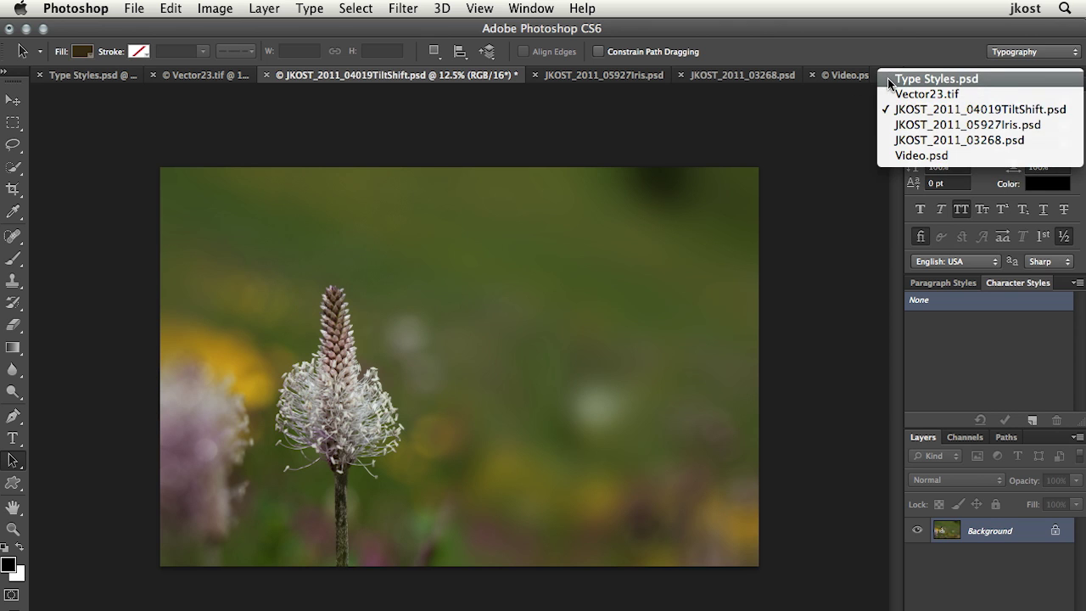
pyautogui.click(901, 124)
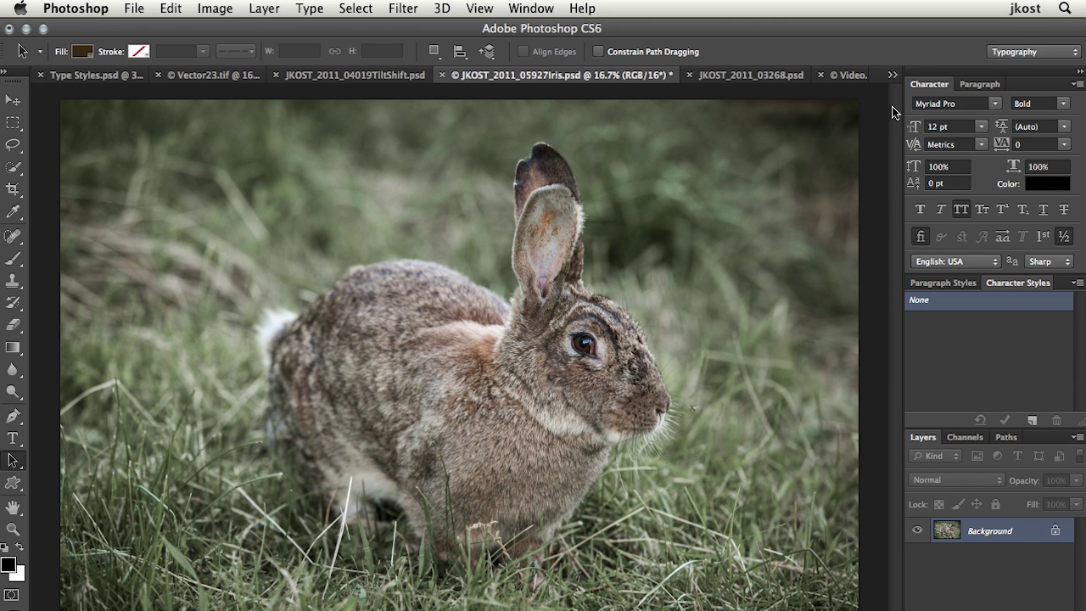
# - Start a Field Blur, move its first pin onto the rabbit's eye and place seven more pins in the grass around the rabbit
pyautogui.press('super+alt+f')
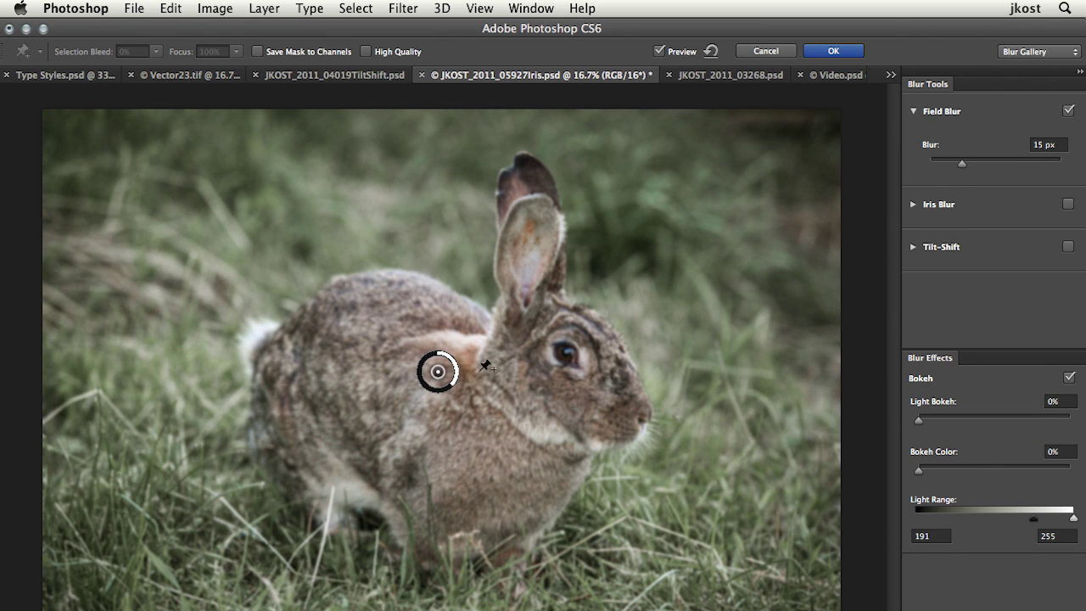
pyautogui.moveTo(440, 374); pyautogui.dragTo(551, 329)
pyautogui.click(420, 182)
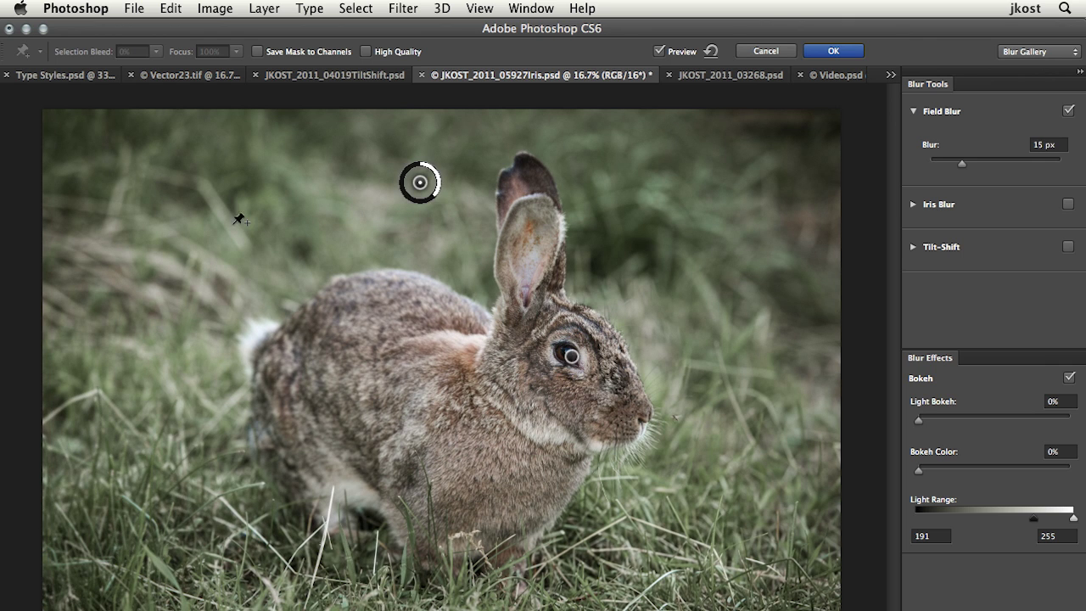
pyautogui.click(209, 220)
pyautogui.click(160, 404)
pyautogui.click(218, 594)
pyautogui.click(611, 599)
pyautogui.click(791, 428)
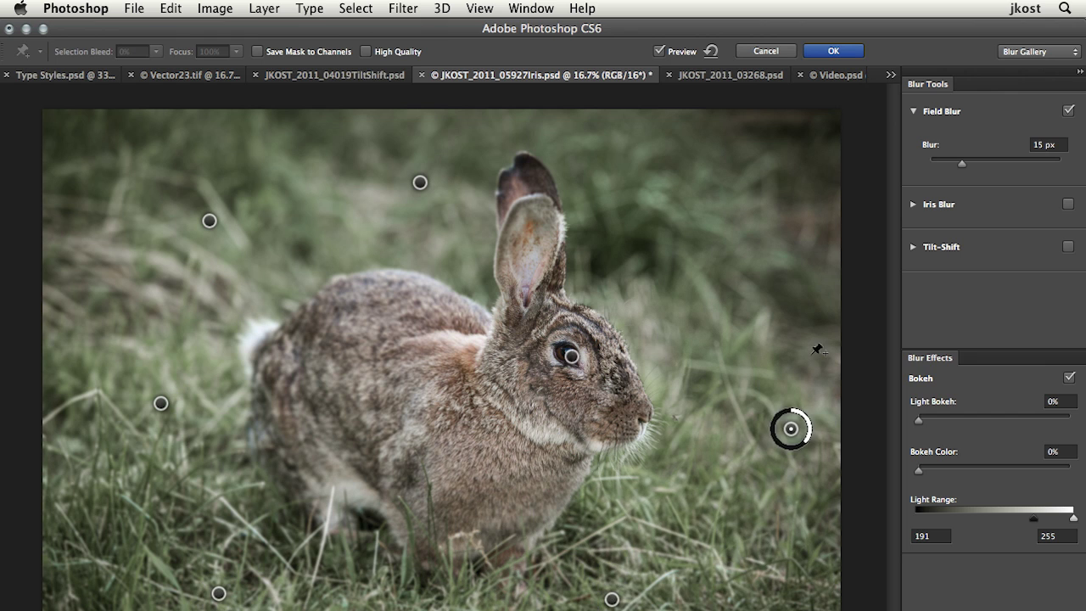
pyautogui.click(702, 190)
# - Adjust the blur of the surrounding pins, setting the upper-right one to 23 px, the lower-left one to 60 px and the left one to 31 px
pyautogui.moveTo(712, 206); pyautogui.dragTo(698, 209)
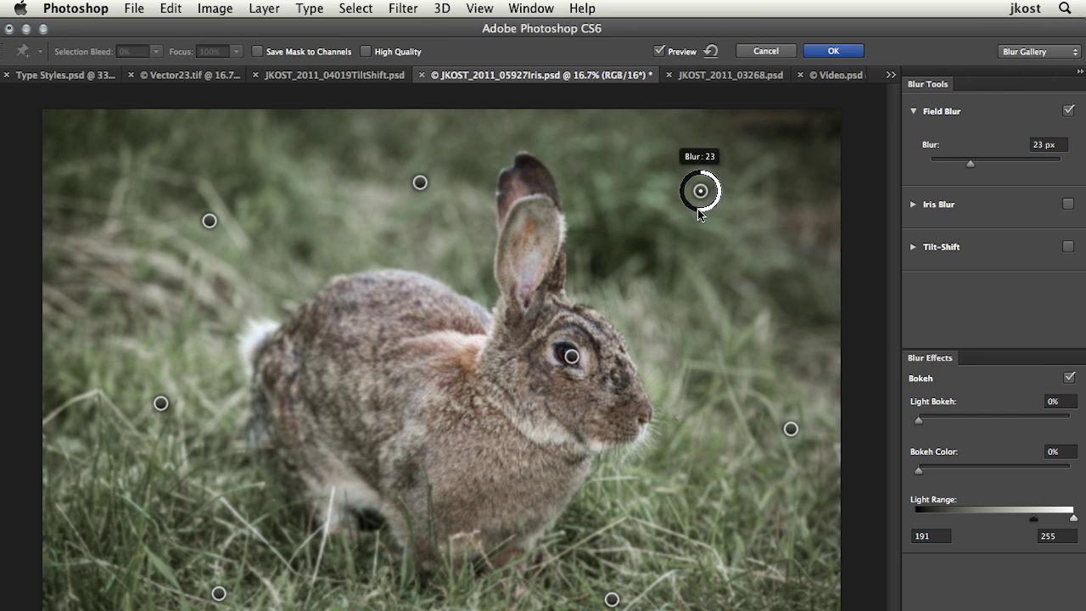
pyautogui.click(791, 429)
pyautogui.moveTo(805, 450); pyautogui.dragTo(781, 451)
pyautogui.click(612, 599)
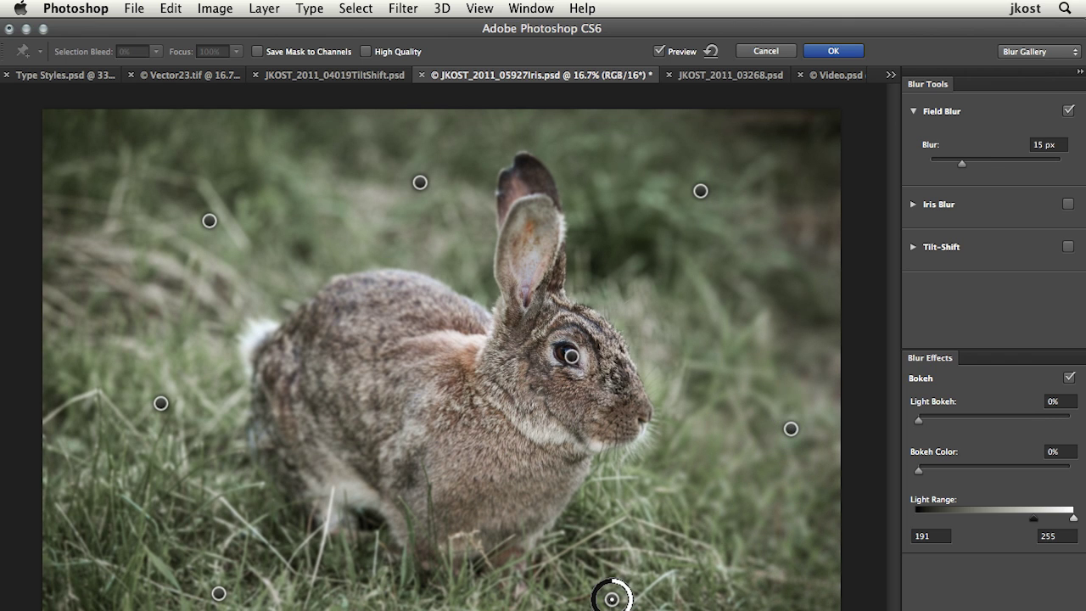
pyautogui.moveTo(626, 587); pyautogui.dragTo(604, 583)
pyautogui.click(218, 593)
pyautogui.moveTo(236, 606); pyautogui.dragTo(202, 606)
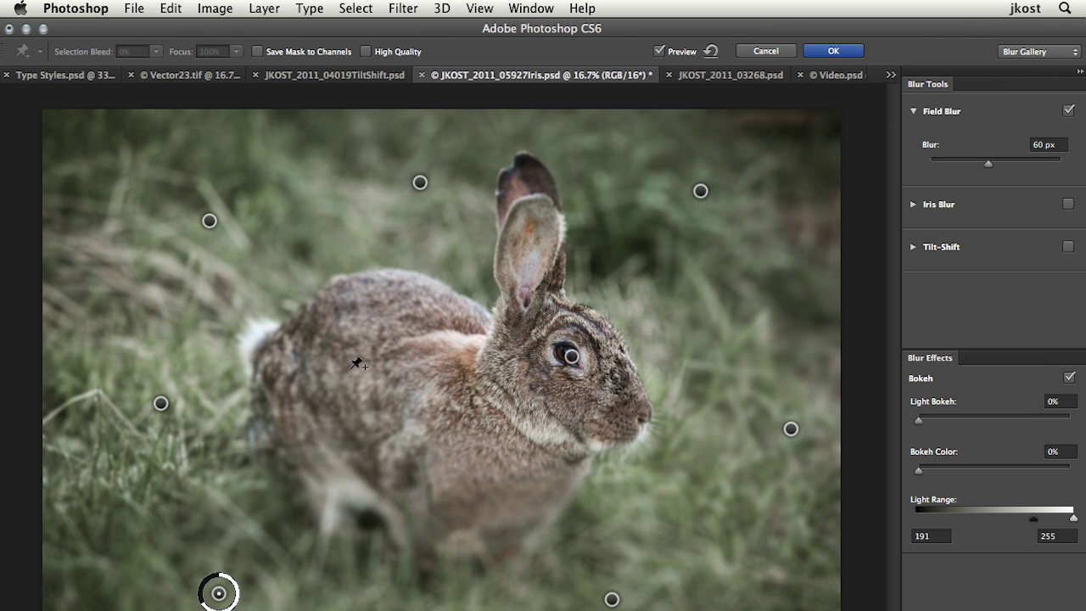
pyautogui.press('m')
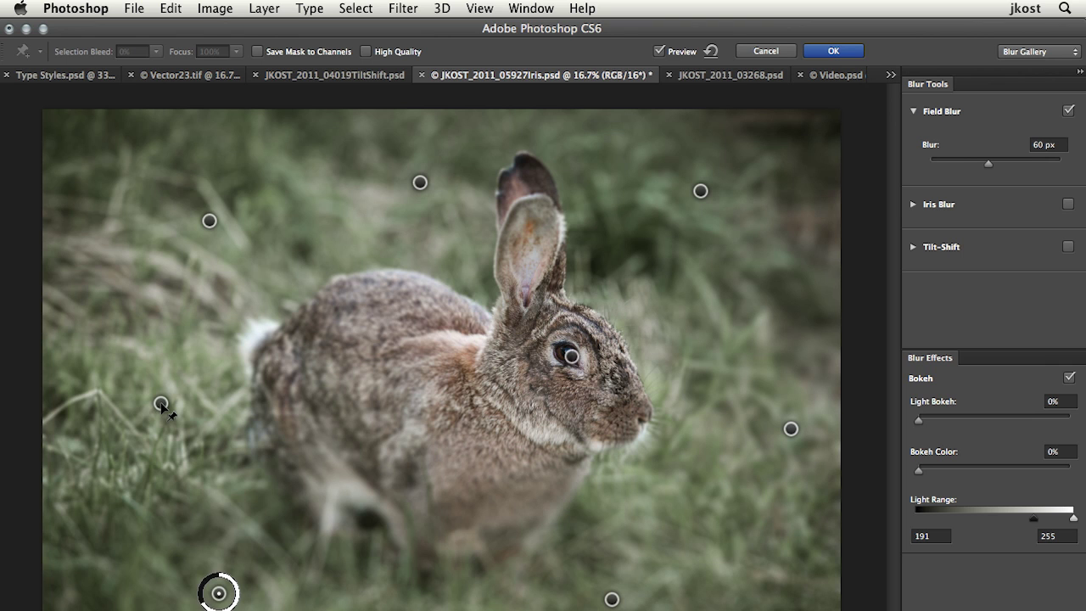
pyautogui.click(160, 404)
pyautogui.moveTo(166, 427); pyautogui.dragTo(155, 423)
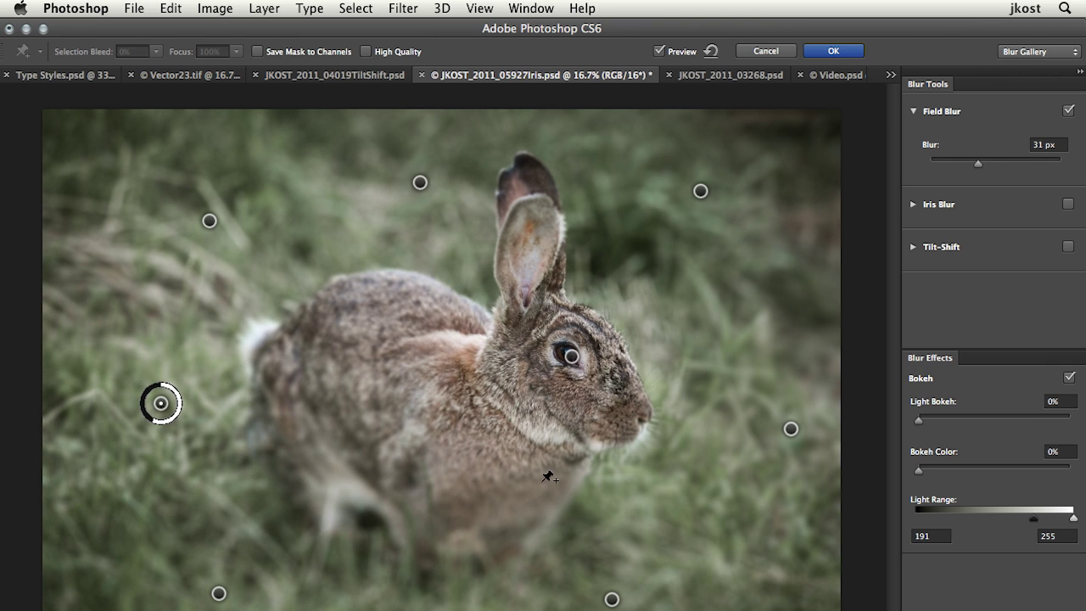
# - Move the right pin slightly lower, shift the bottom pin closer under the rabbit with its blur at 18 px, and apply the Field Blur
pyautogui.moveTo(790, 429); pyautogui.dragTo(805, 457)
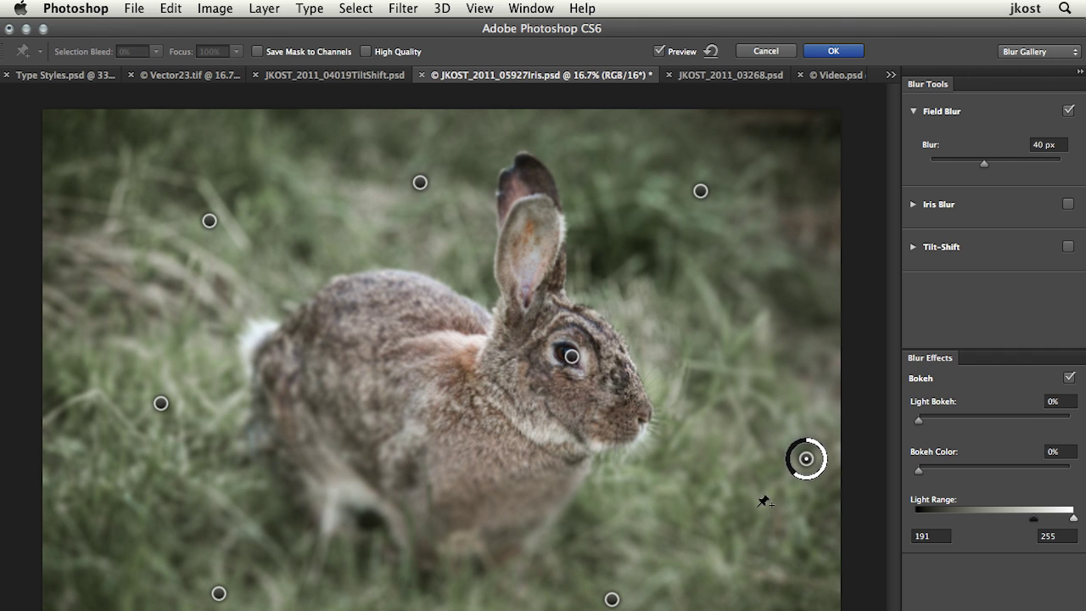
pyautogui.click(611, 599)
pyautogui.moveTo(611, 599); pyautogui.dragTo(556, 604)
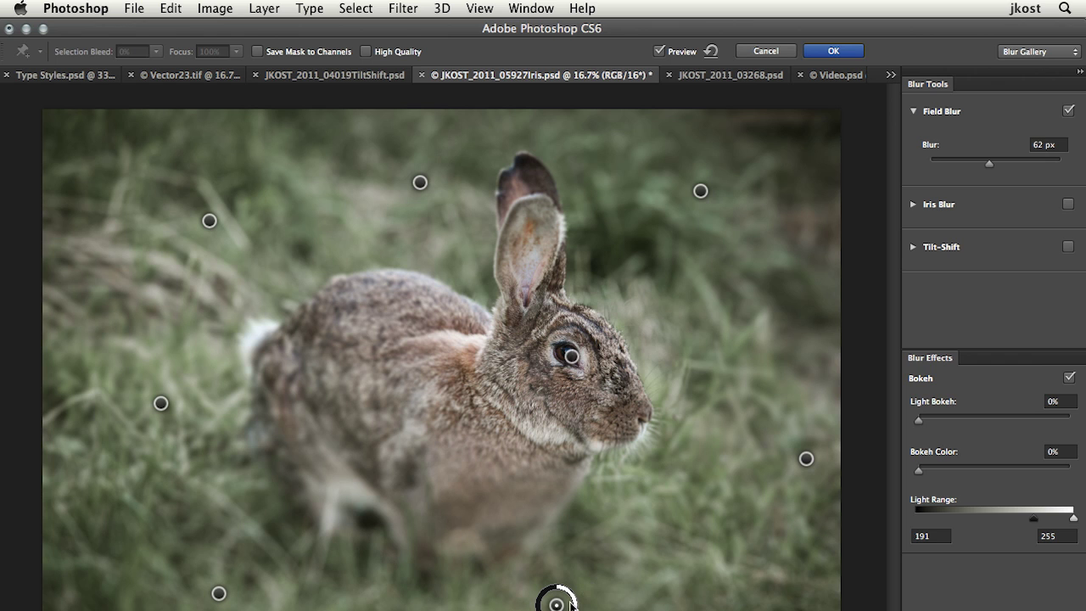
pyautogui.moveTo(577, 590)
pyautogui.mouseDown()
pyautogui.moveTo(563, 585)
pyautogui.moveTo(577, 589)
pyautogui.mouseUp()
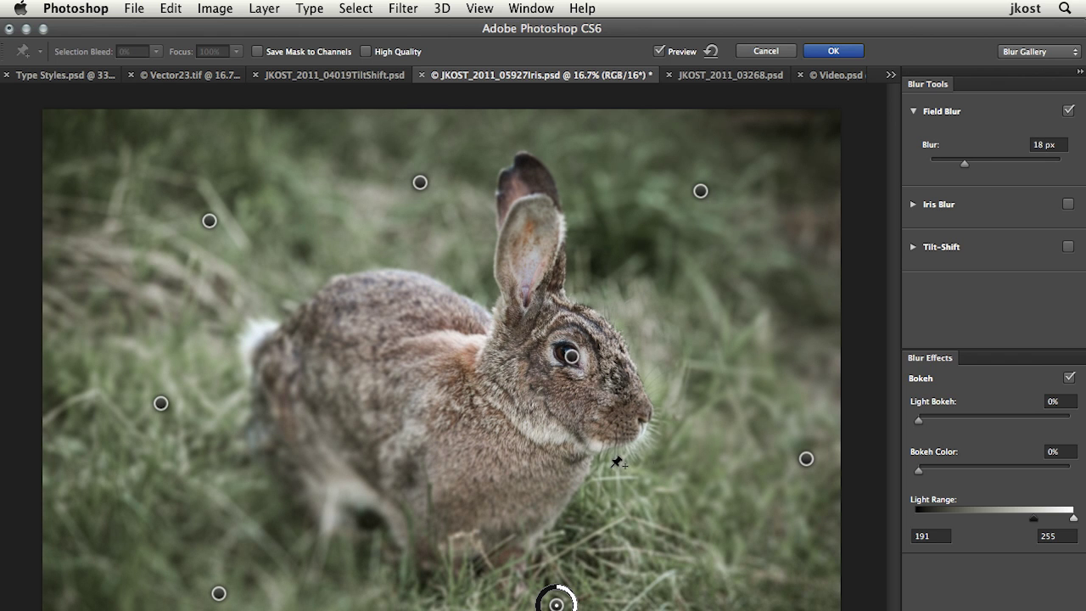
pyautogui.press('Escape')
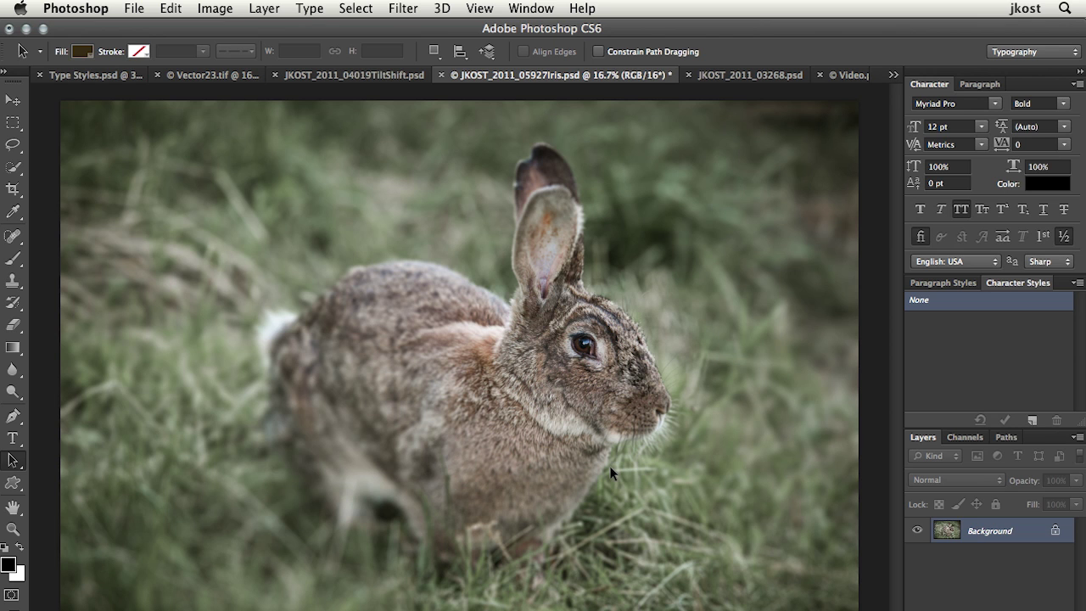
# - Switch to JKOST_2011_03268.psd, shrink the crop box and reposition the photo so the middle of the poles lies inside it
pyautogui.hotkey('ctrl', 'Tab')
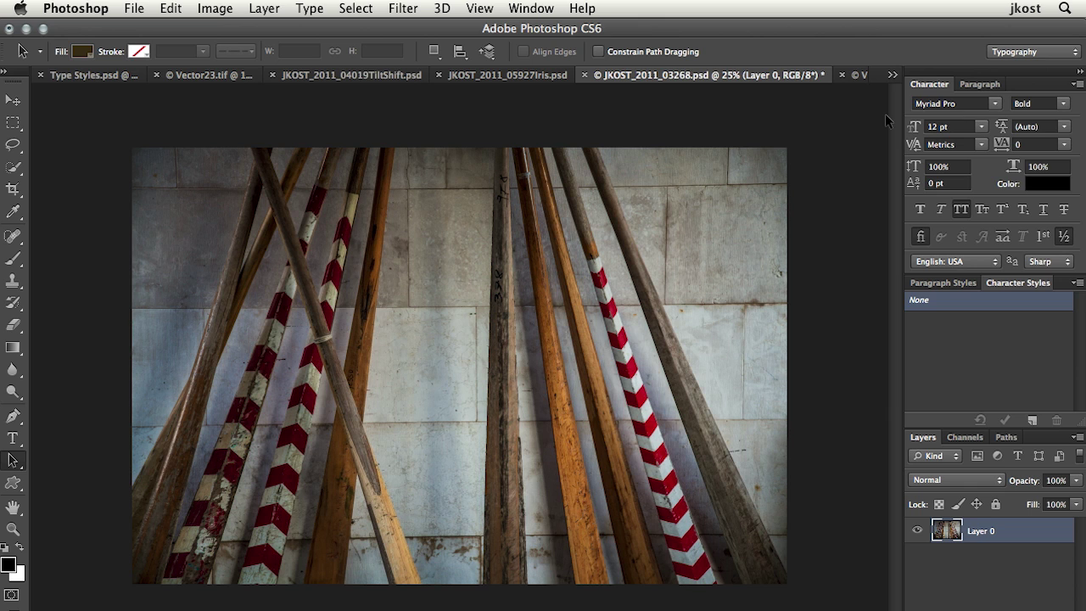
pyautogui.press('c')
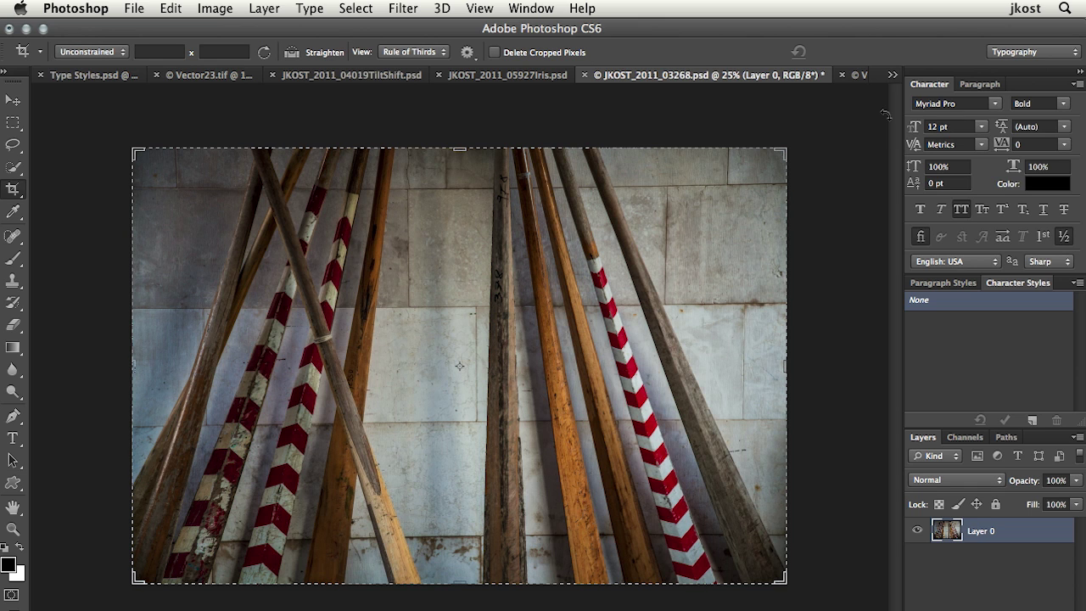
pyautogui.moveTo(136, 152); pyautogui.dragTo(221, 209)
pyautogui.moveTo(354, 325); pyautogui.dragTo(580, 513)
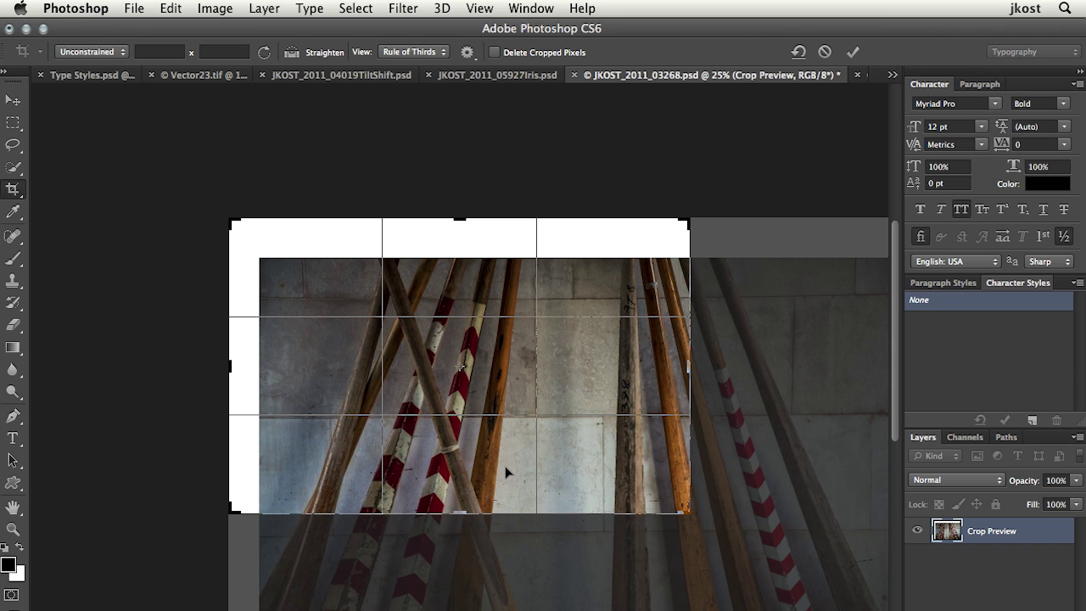
pyautogui.moveTo(566, 464); pyautogui.dragTo(456, 290)
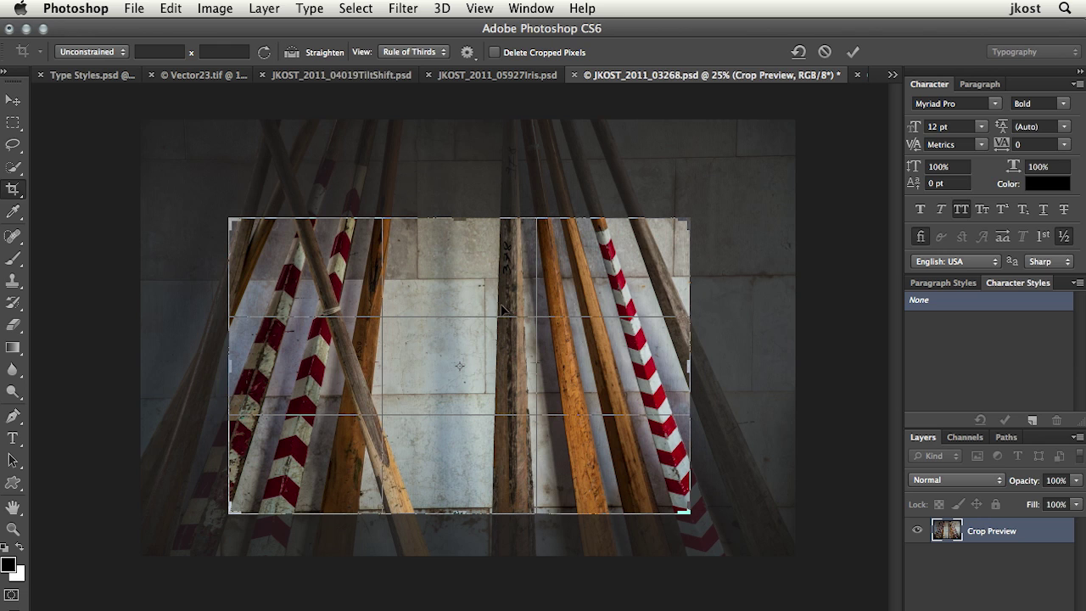
# - Constrain the crop to 4 x 3, enlarge the box, recentre the poles and apply the crop with Delete Cropped Pixels off
pyautogui.click(93, 52)
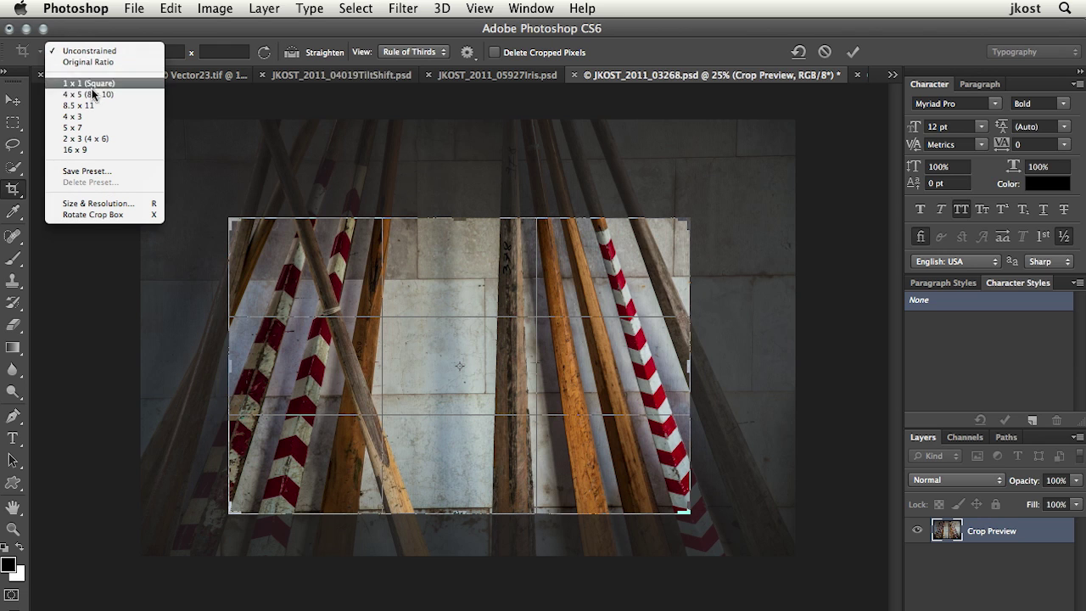
pyautogui.click(92, 116)
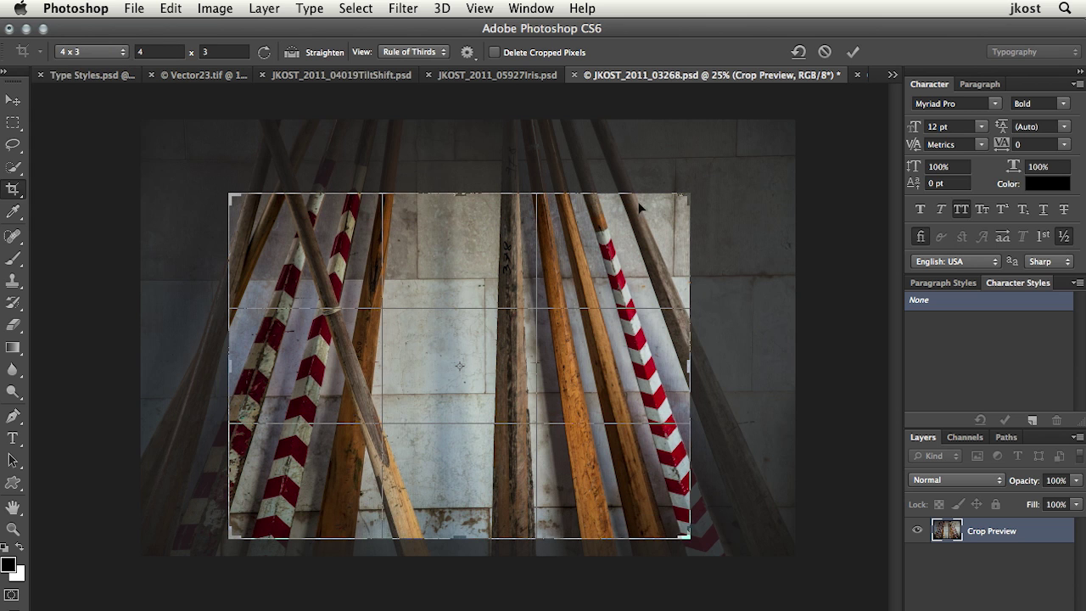
pyautogui.moveTo(685, 197); pyautogui.dragTo(731, 163)
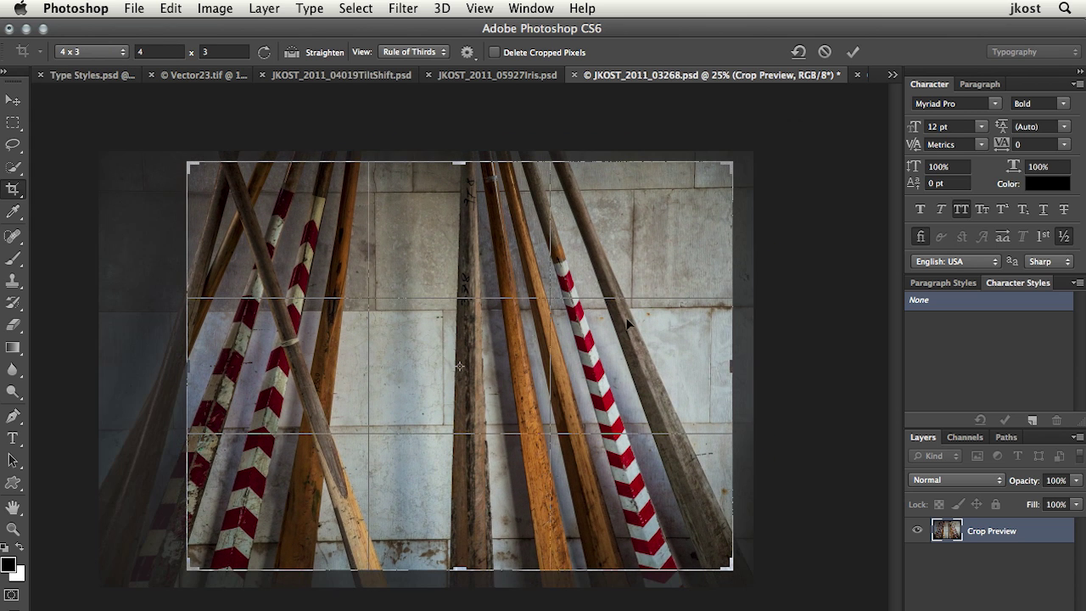
pyautogui.moveTo(412, 285); pyautogui.dragTo(457, 285)
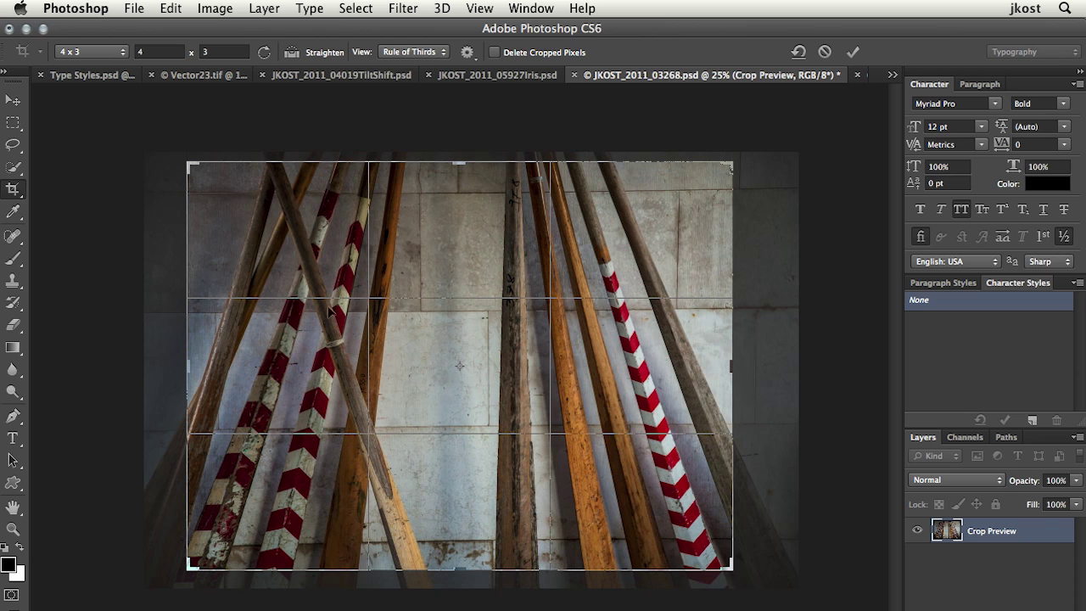
pyautogui.click(425, 52)
pyautogui.click(425, 51)
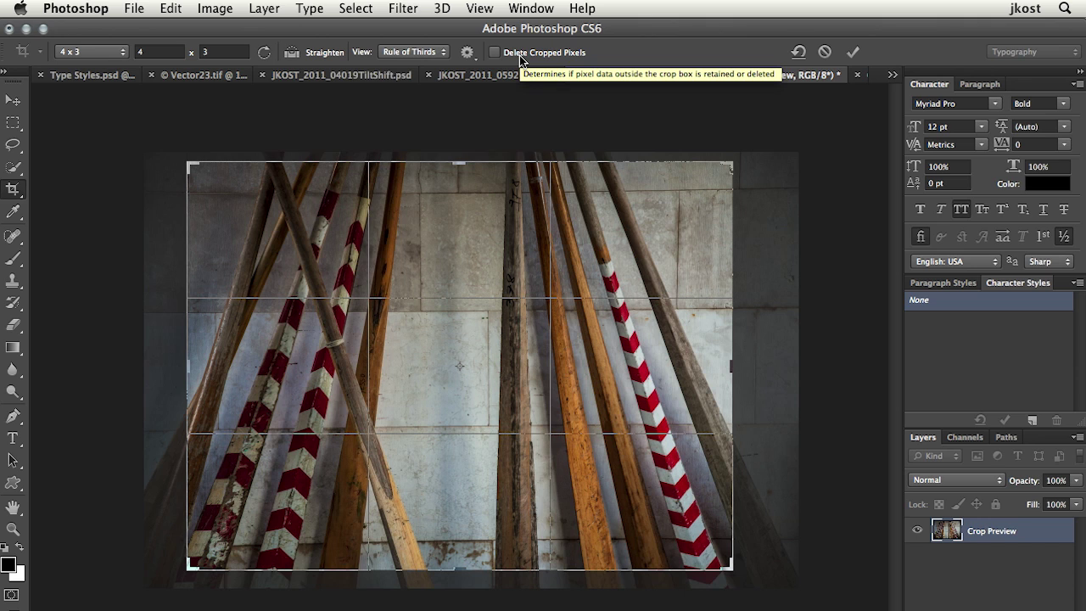
pyautogui.press('Return')
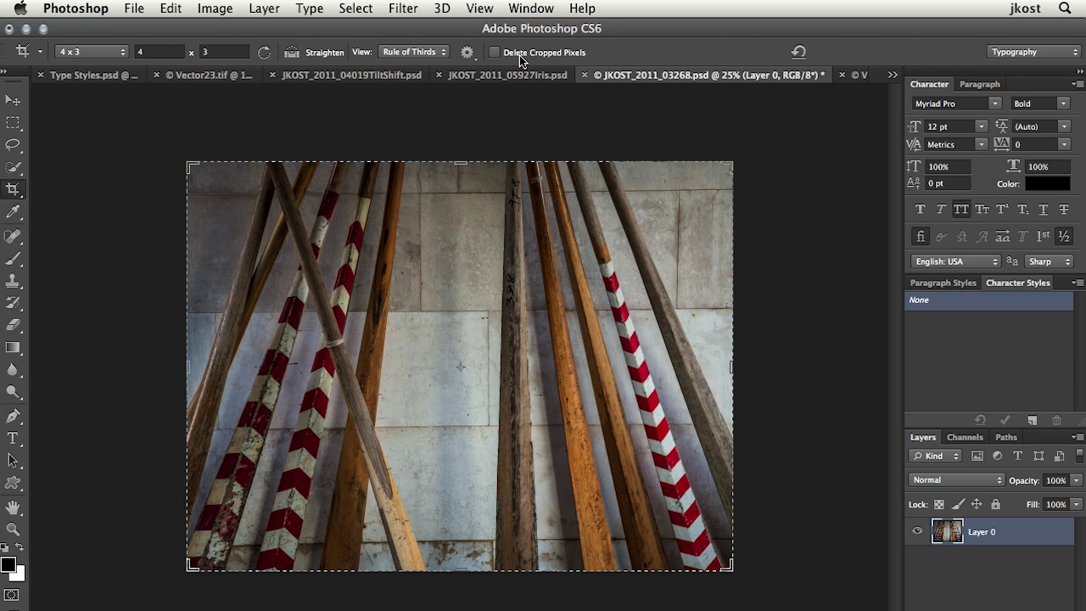
# - Review the Free Transform interpolation methods for Layer 0 and the Image Interpolation setting in the General preferences, cancelling out of both
pyautogui.hotkey('ctrl', 't')
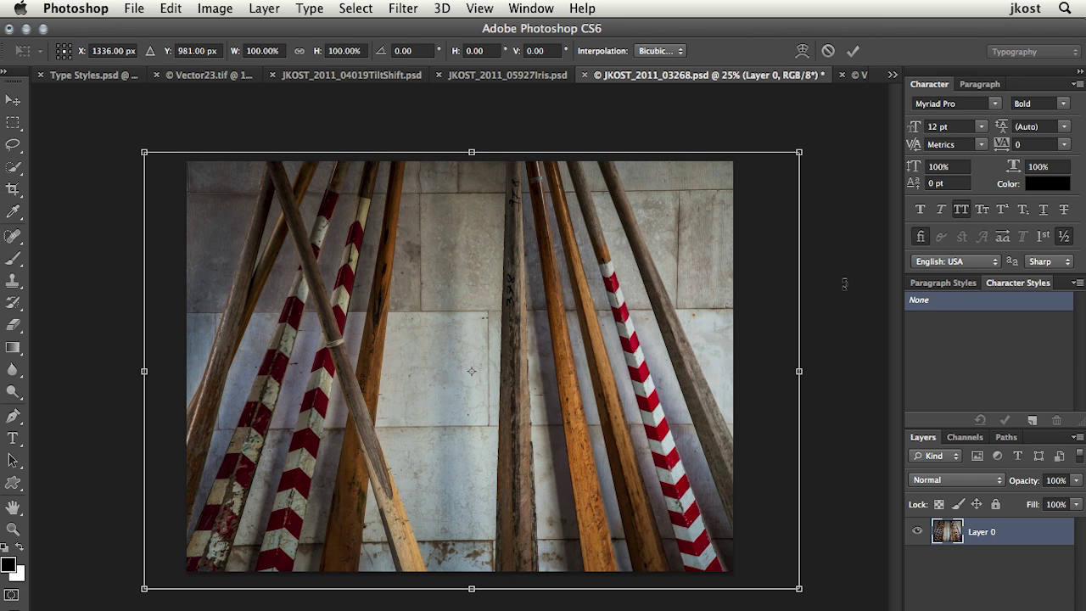
pyautogui.click(666, 50)
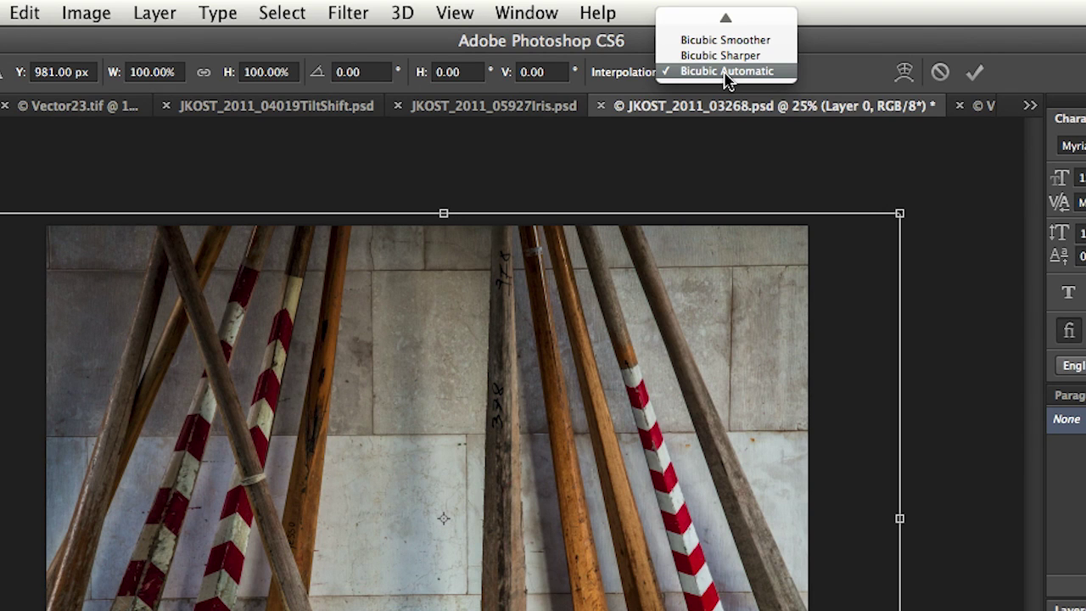
pyautogui.scroll(2, 728, 79)
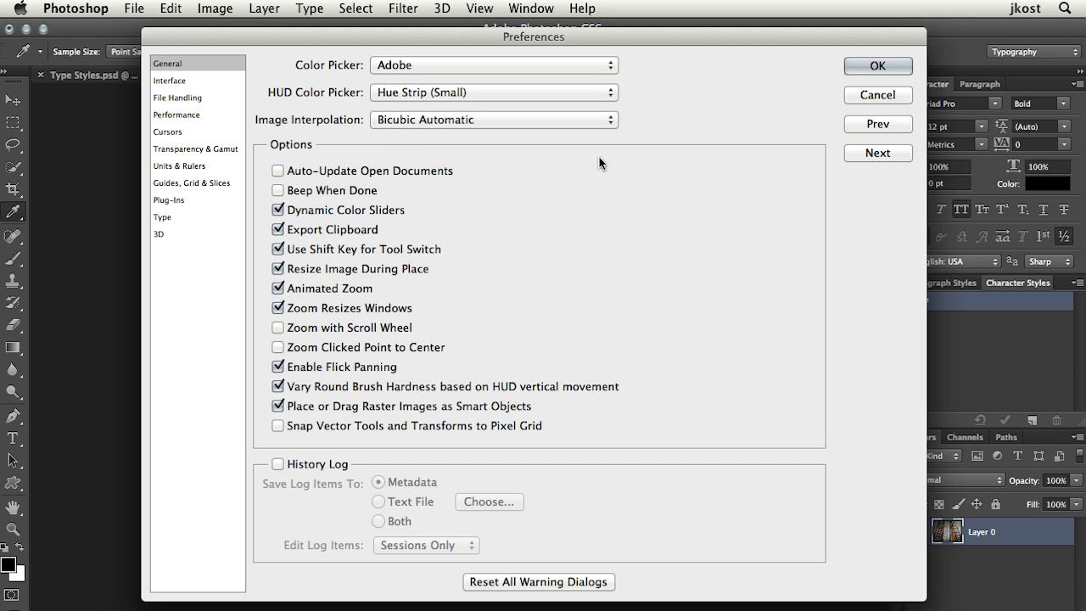
pyautogui.click(888, 98)
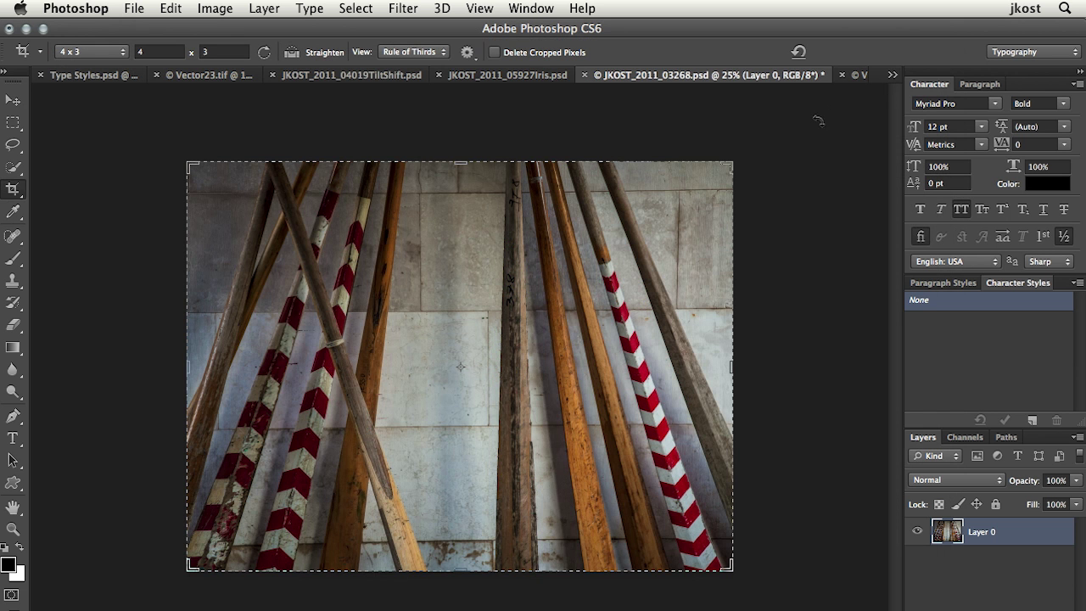
# - Switch to Video.psd, leave the Crop tool for the Move tool, select the JKOST_2011_13672_1.mp4 layer and create a video timeline
pyautogui.click(893, 75)
pyautogui.click(921, 160)
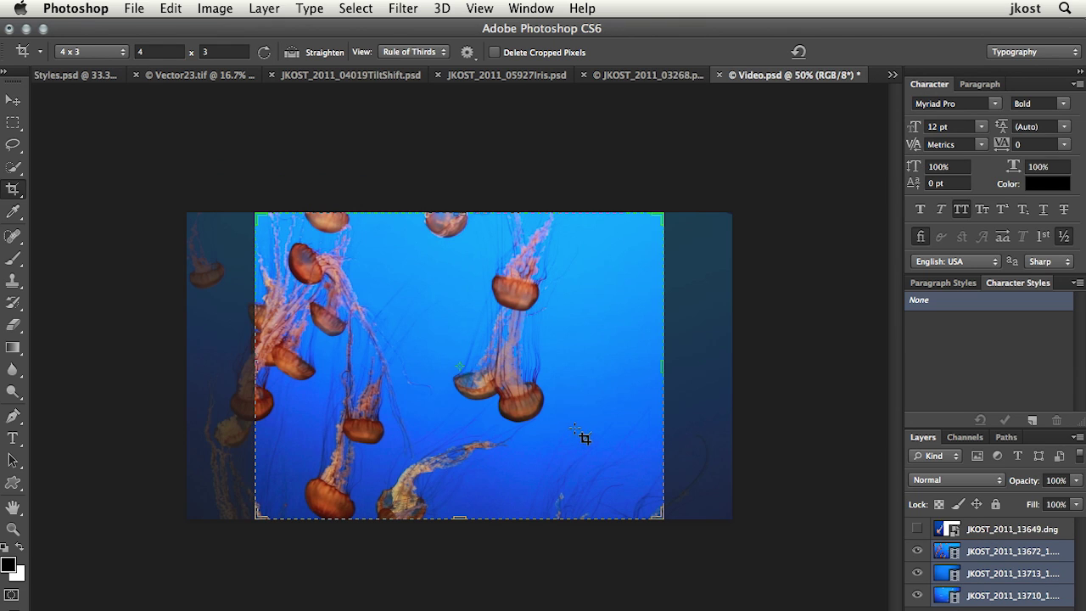
pyautogui.press('Escape')
pyautogui.press('v')
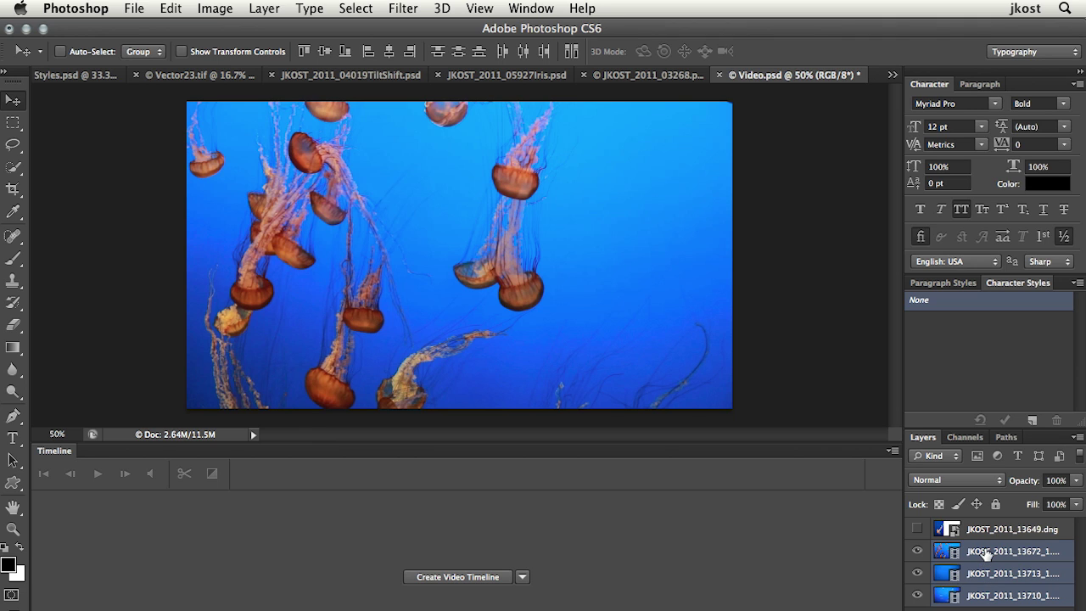
pyautogui.click(985, 551)
pyautogui.click(458, 577)
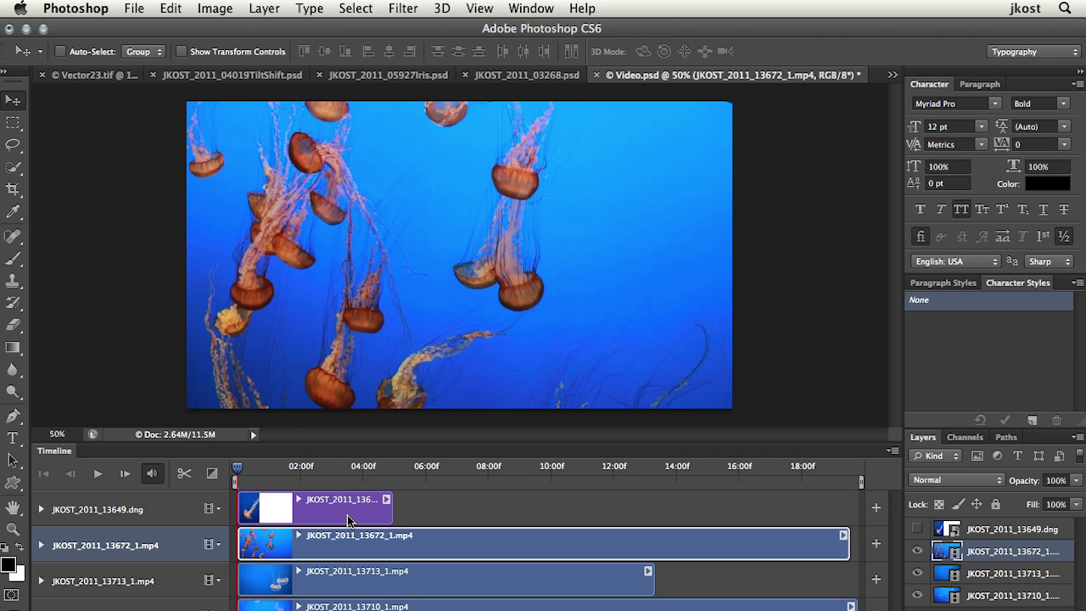
# - Select the three mp4 layers and combine them into a new video group from clips
pyautogui.keyDown('shift'); pyautogui.click(991, 596); pyautogui.keyUp('shift')
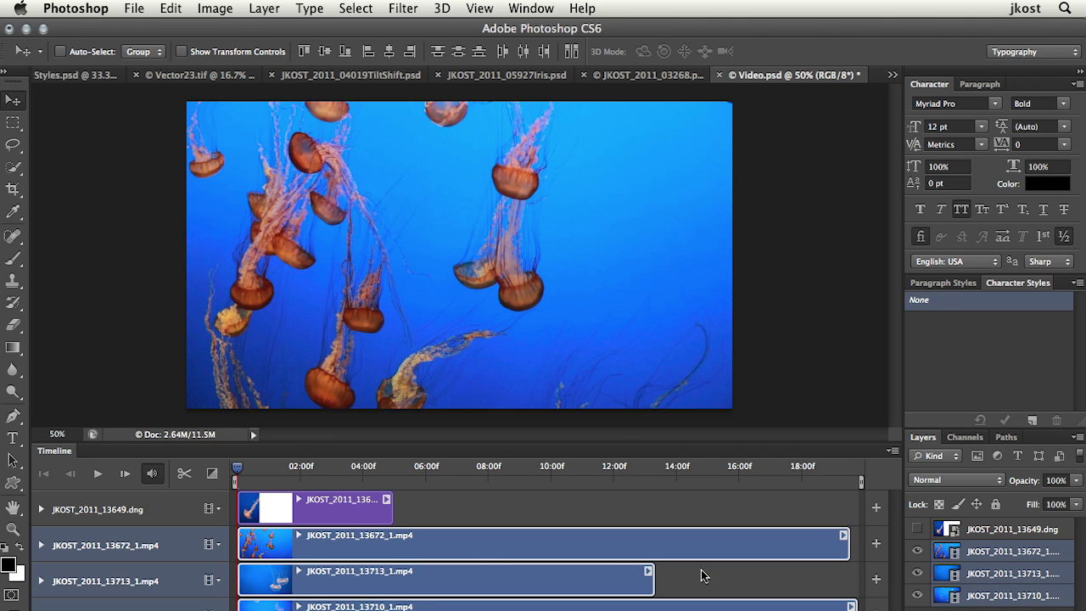
pyautogui.click(208, 545)
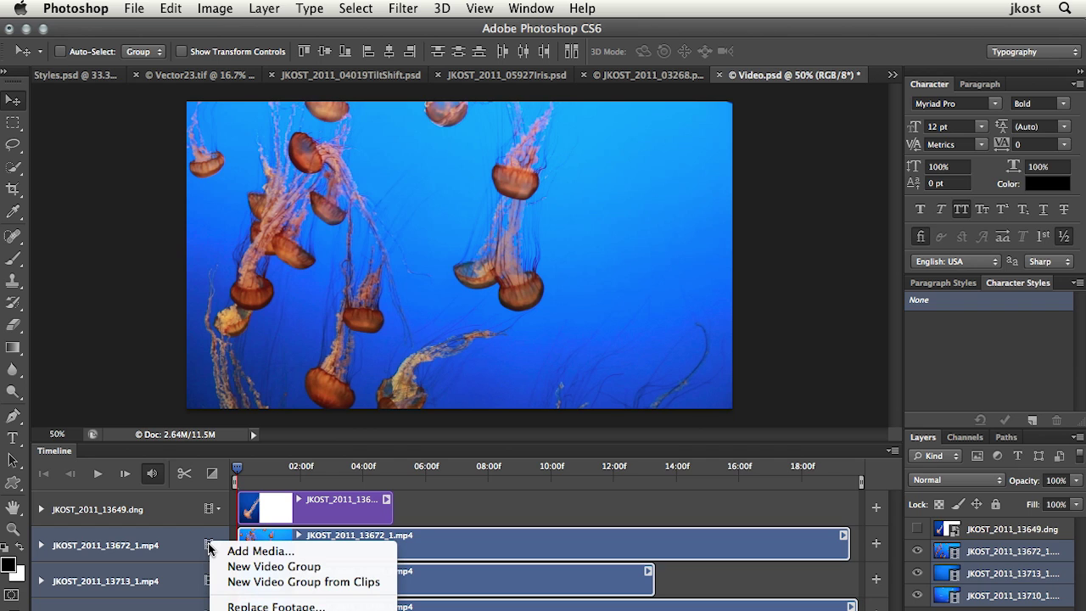
pyautogui.click(222, 582)
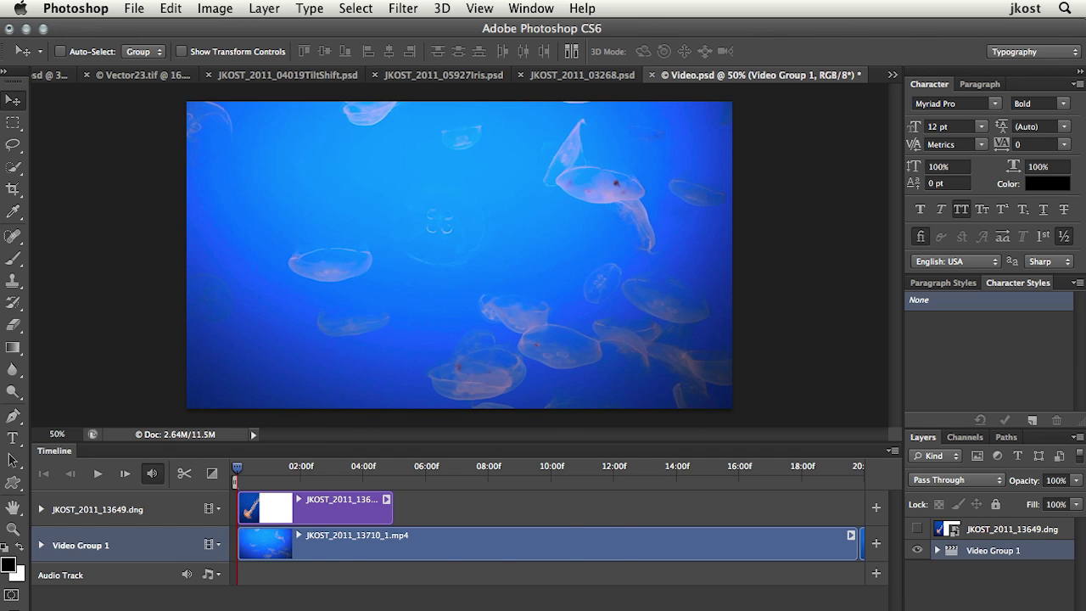
# - Preview the sequence, move the JKOST_2011_13713_1.mp4 clip to the start of Video Group 1 and trim its end to about 10 seconds
pyautogui.moveTo(239, 472); pyautogui.dragTo(554, 472)
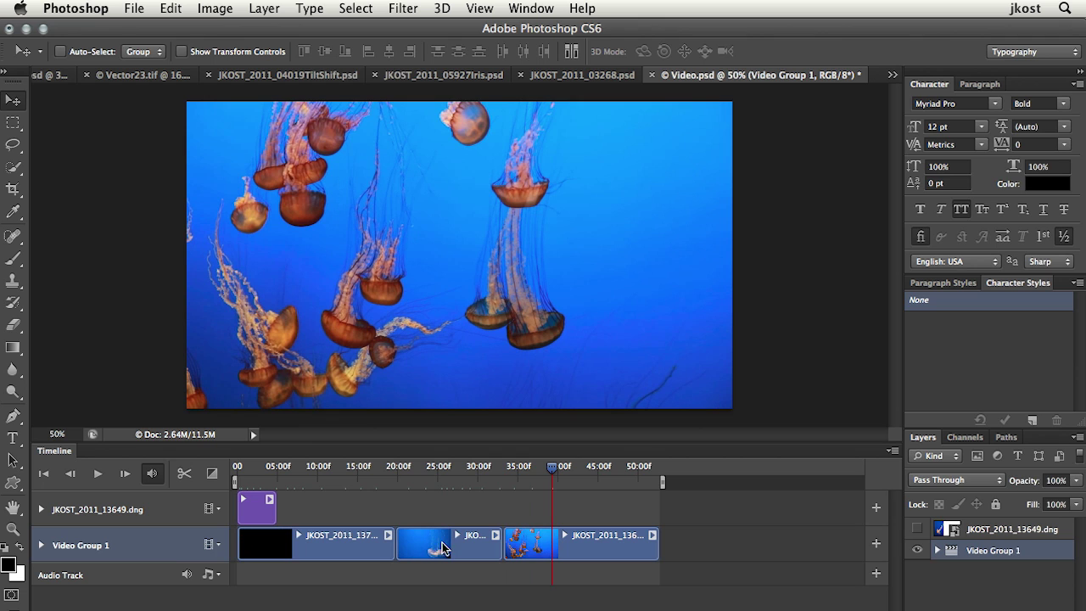
pyautogui.moveTo(459, 543); pyautogui.dragTo(269, 545)
pyautogui.moveTo(344, 545); pyautogui.dragTo(321, 547)
# - Trim the end of the JKOST_2011_13710_1.mp4 clip, second in Video Group 1, so the clip lasts about 12 seconds
pyautogui.click(479, 544)
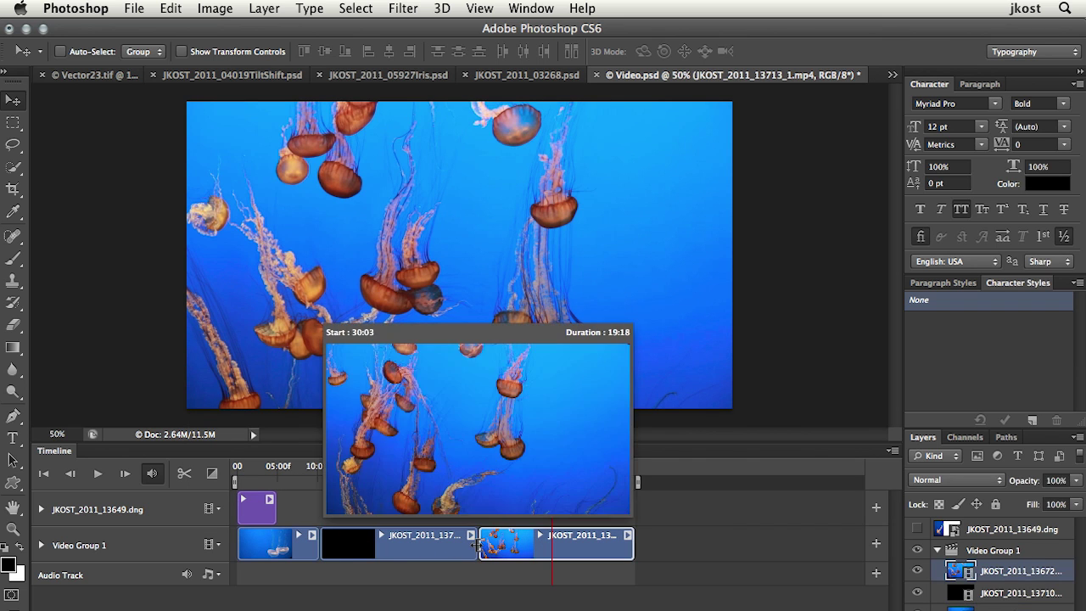
pyautogui.moveTo(476, 546); pyautogui.dragTo(422, 545)
pyautogui.moveTo(421, 546); pyautogui.dragTo(422, 546)
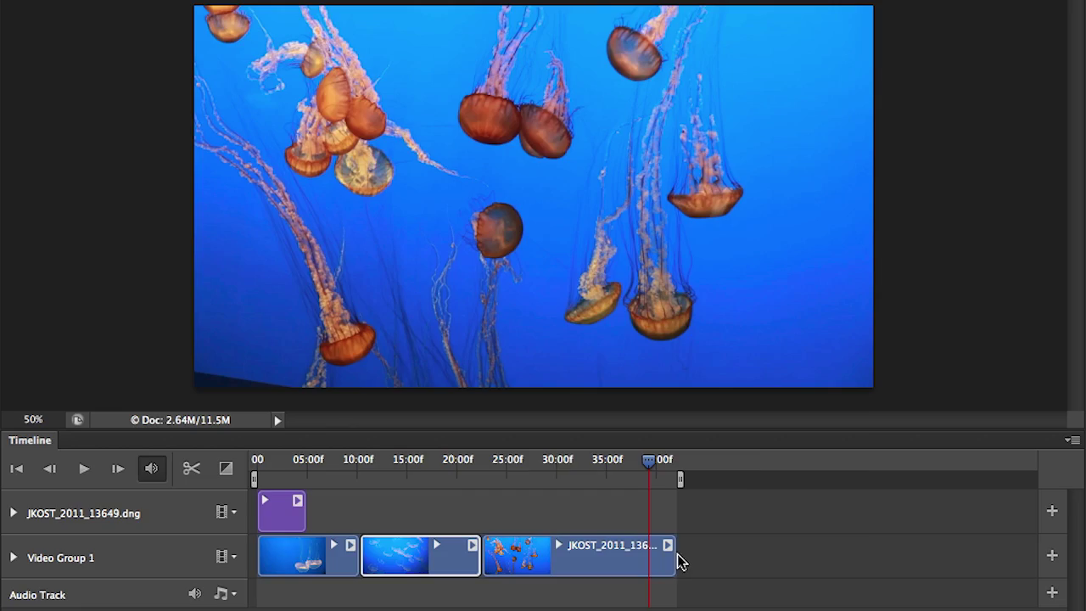
# - Trim the end of the JKOST_2011_13672_1.mp4 clip to about 10 seconds and mute its audio
pyautogui.moveTo(679, 560); pyautogui.dragTo(585, 560)
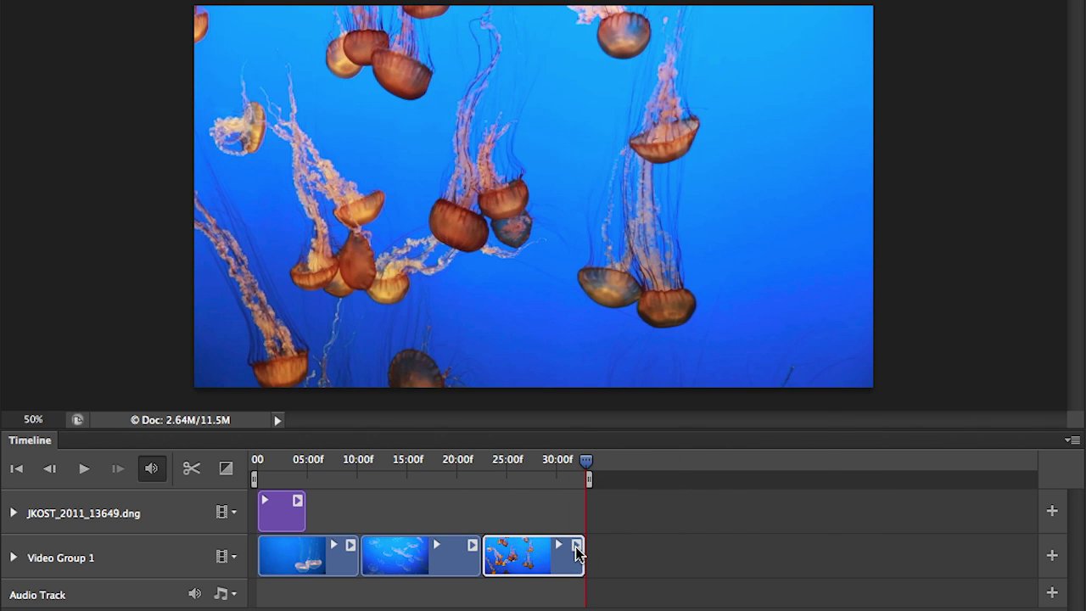
pyautogui.click(576, 547)
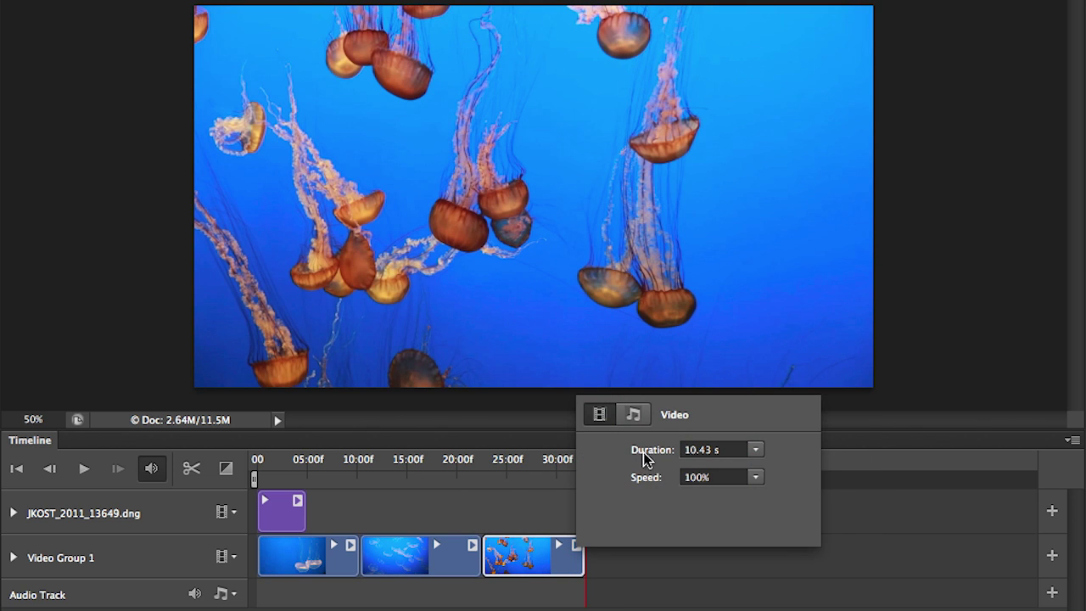
pyautogui.click(636, 416)
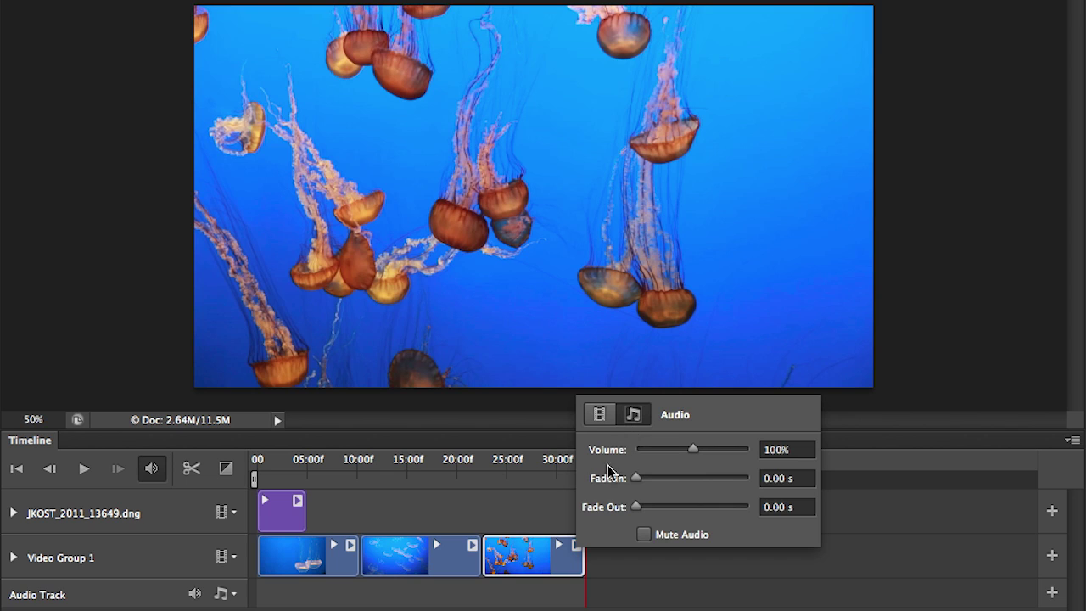
pyautogui.click(638, 537)
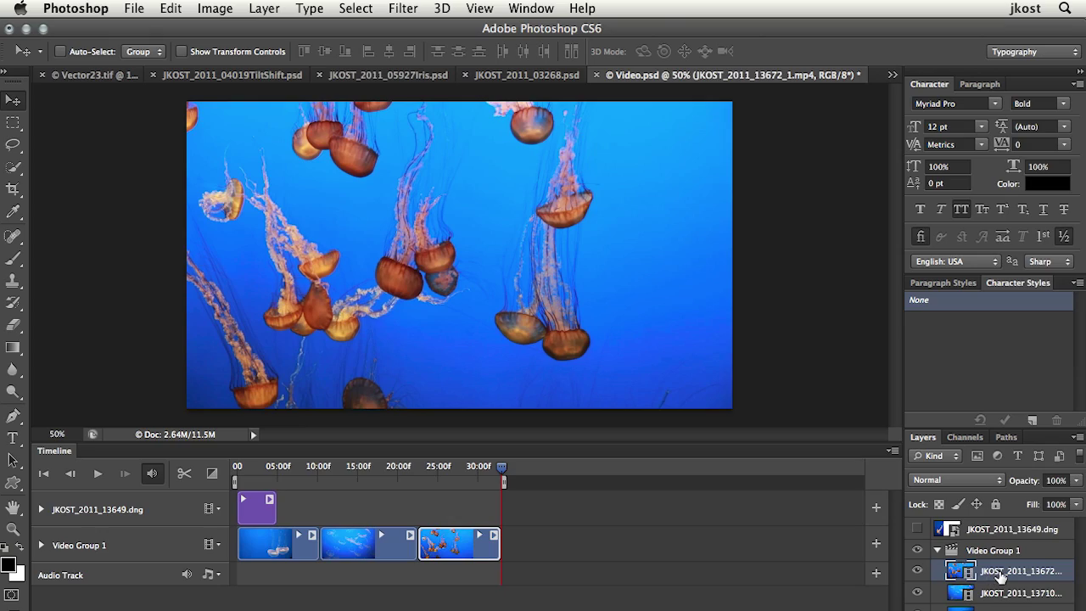
# - Add a Color Balance adjustment to the JKOST_2011_13672_1.mp4 layer with midtones Cyan–Red at -31 and Yellow–Blue at +31
pyautogui.moveTo(501, 469); pyautogui.dragTo(471, 470)
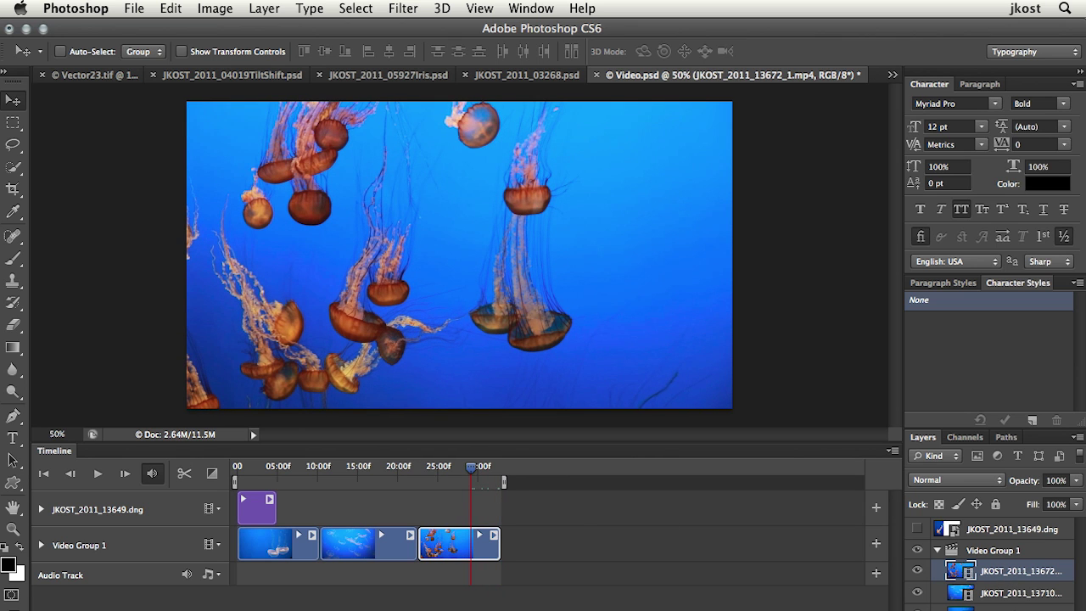
pyautogui.click(982, 609)
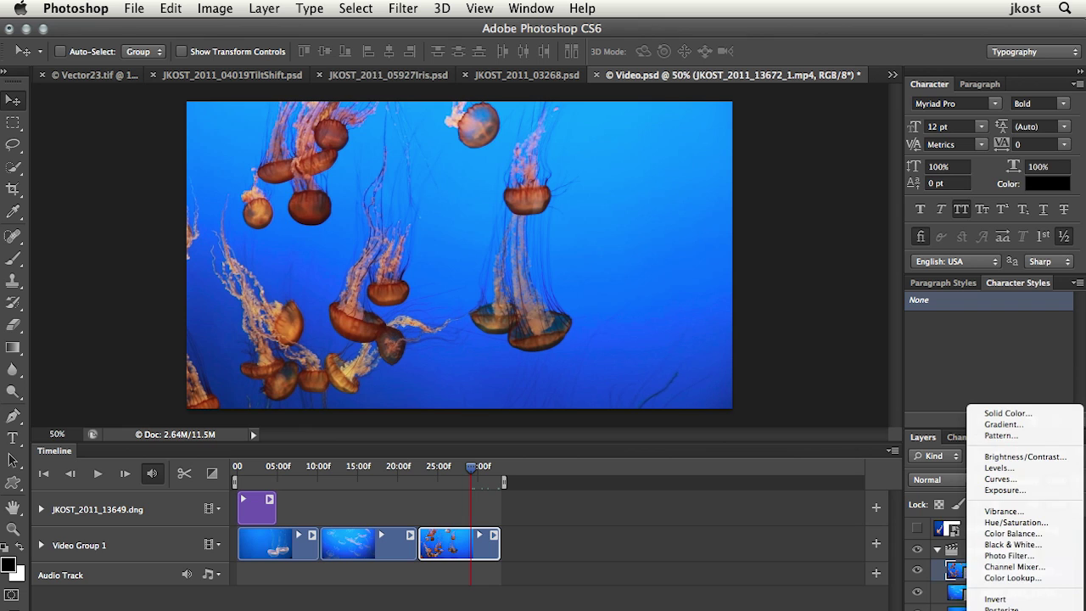
pyautogui.click(1010, 534)
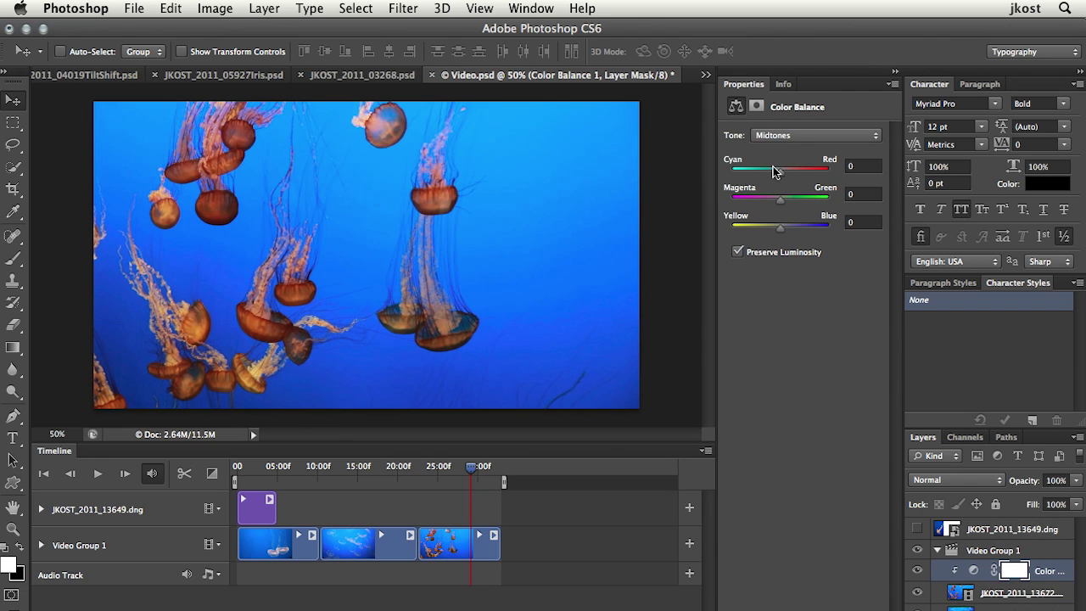
pyautogui.moveTo(782, 236); pyautogui.dragTo(796, 234)
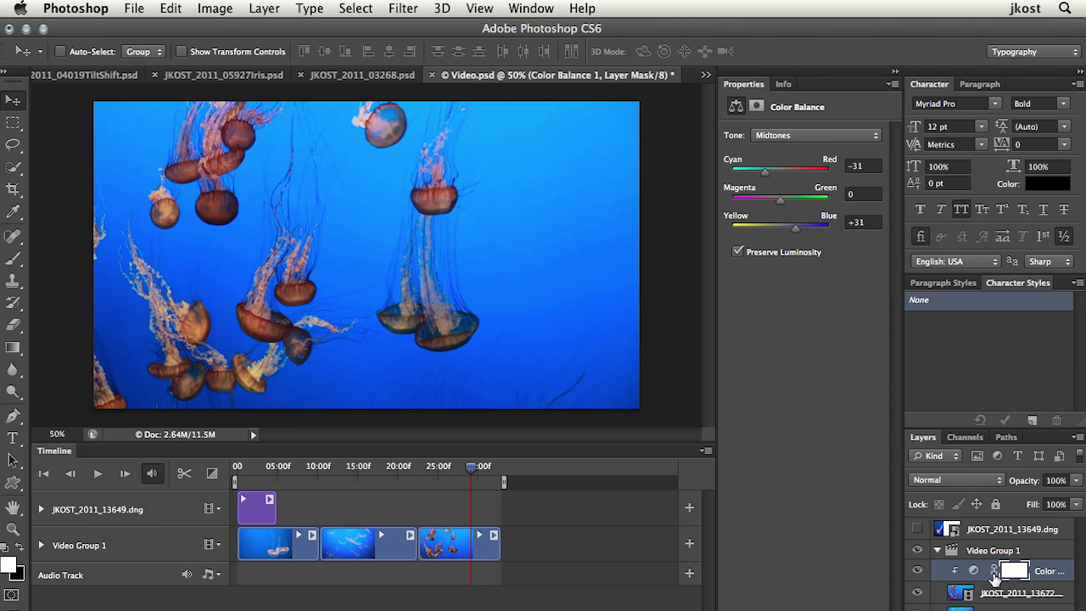
pyautogui.moveTo(473, 473); pyautogui.dragTo(399, 470)
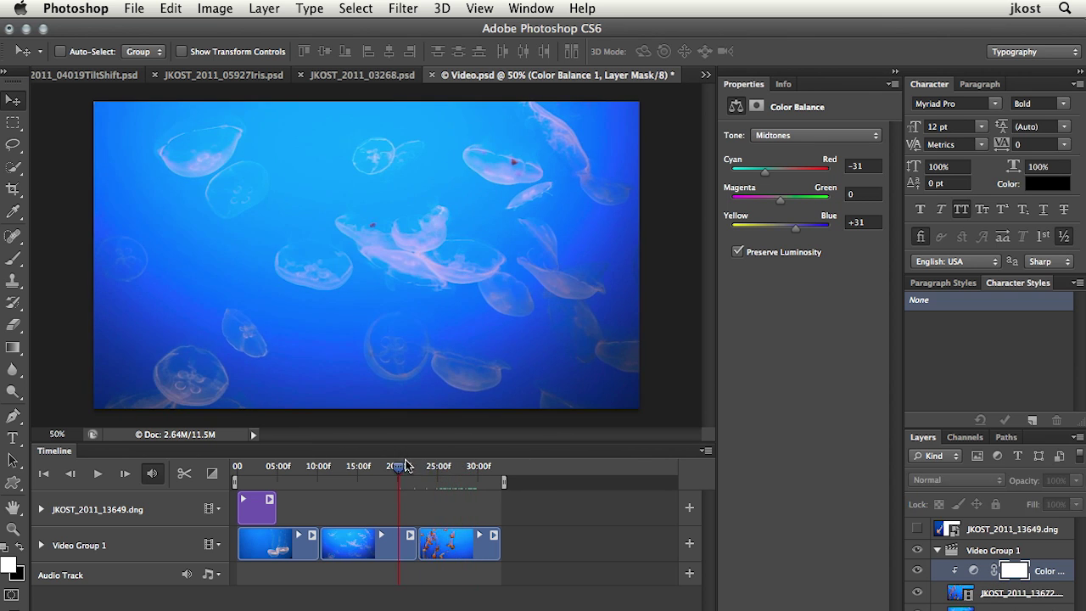
# - Add a Black & White adjustment above the JKOST_2011_13649.dng layer and trim its timeline clip to span about 17 to 25 seconds
pyautogui.click(984, 530)
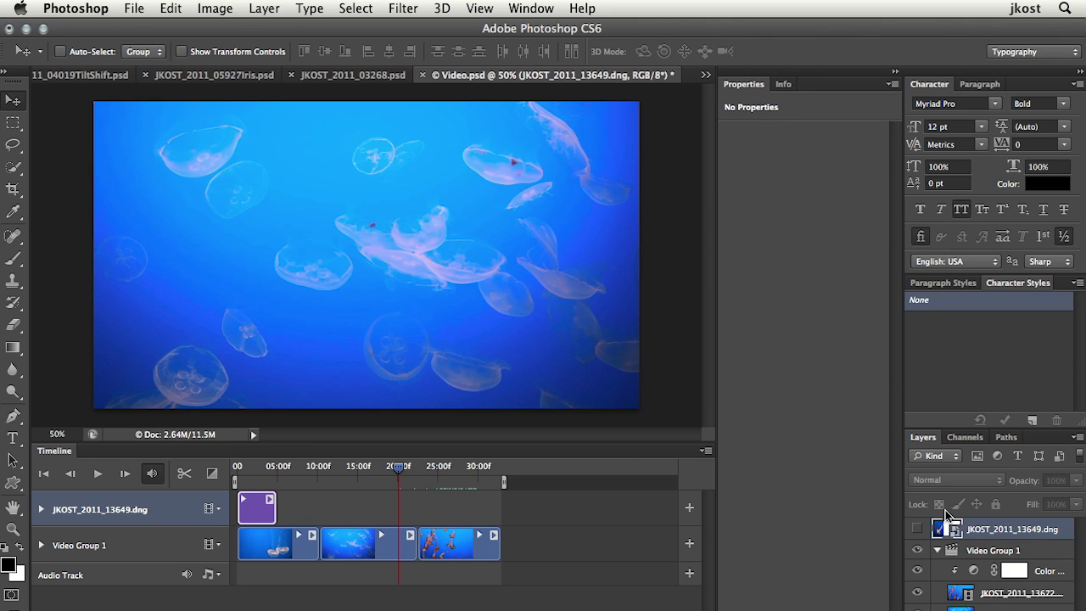
pyautogui.click(975, 607)
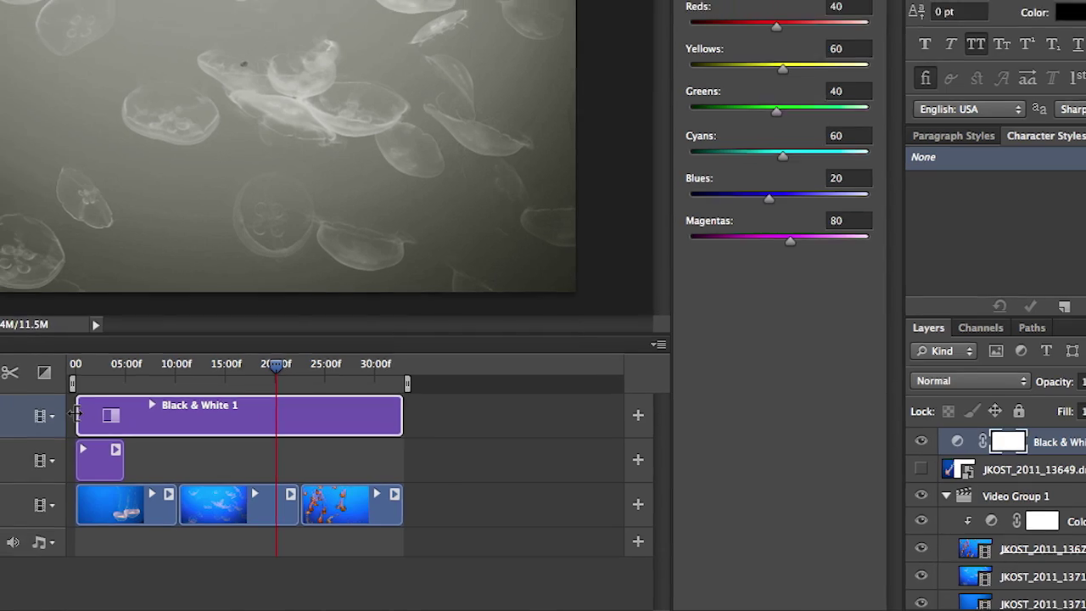
pyautogui.moveTo(75, 414); pyautogui.dragTo(244, 416)
pyautogui.moveTo(625, 499); pyautogui.dragTo(552, 499)
pyautogui.moveTo(501, 448); pyautogui.dragTo(553, 452)
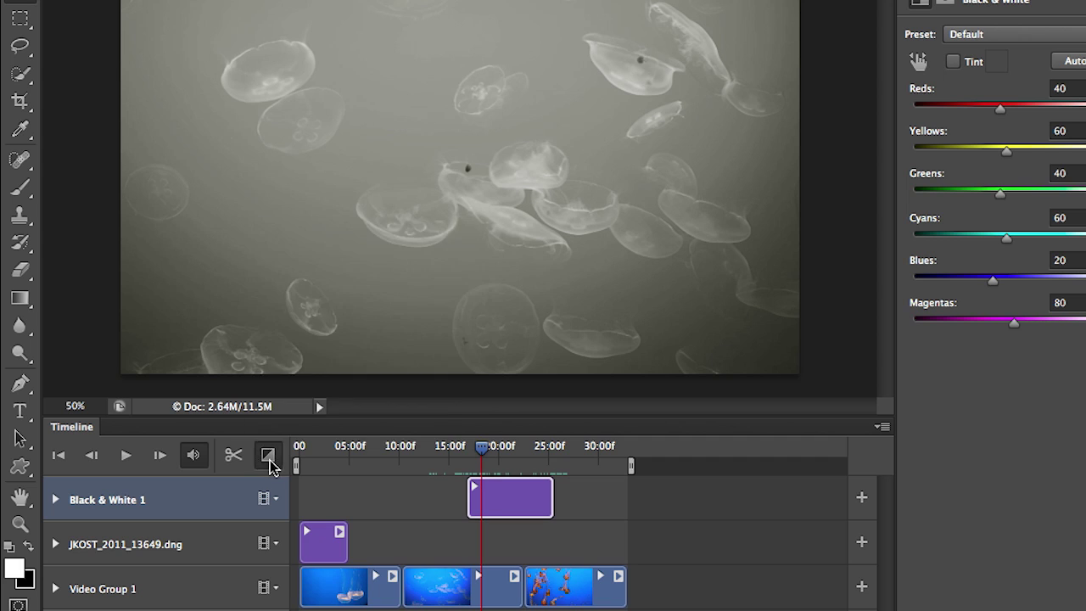
# - Apply a 1 s Fade transition to both the start and the end of the Black & White 1 clip
pyautogui.click(269, 458)
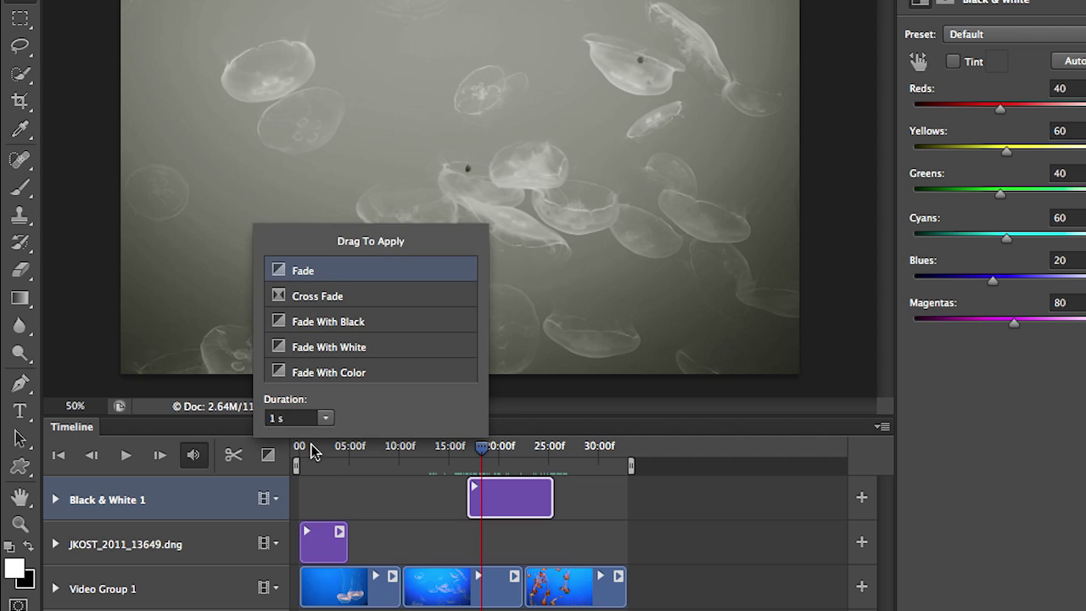
pyautogui.moveTo(433, 401); pyautogui.dragTo(474, 497)
pyautogui.moveTo(342, 271)
pyautogui.mouseDown()
pyautogui.moveTo(465, 388)
pyautogui.moveTo(550, 499)
pyautogui.mouseUp()
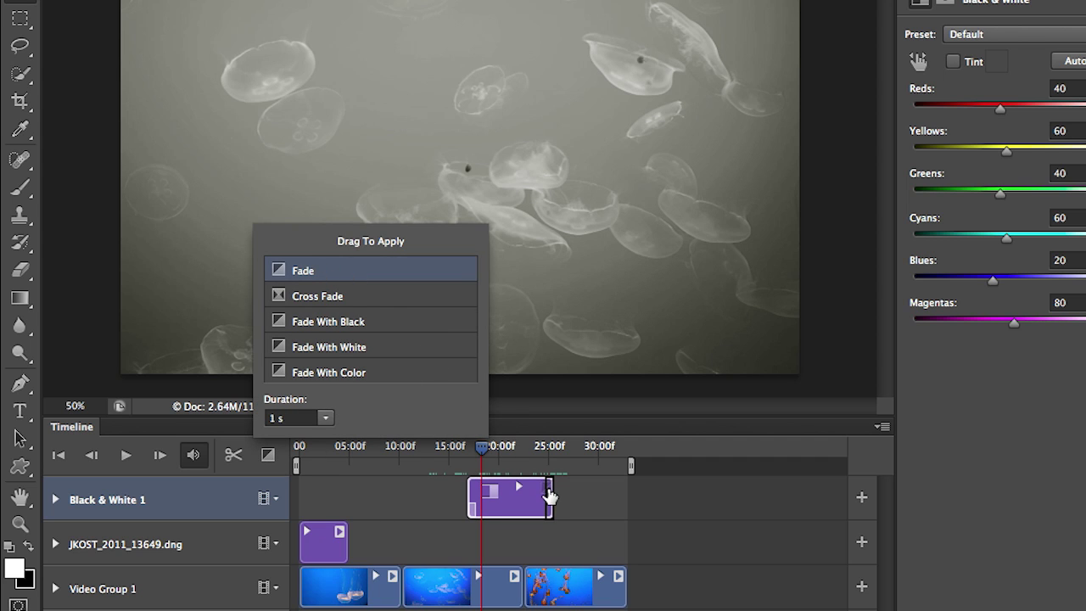
# - Add 1 s Cross Fades between the clips in Video Group 1 and Fade With Black at the sequence's start and end
pyautogui.moveTo(313, 302); pyautogui.dragTo(404, 586)
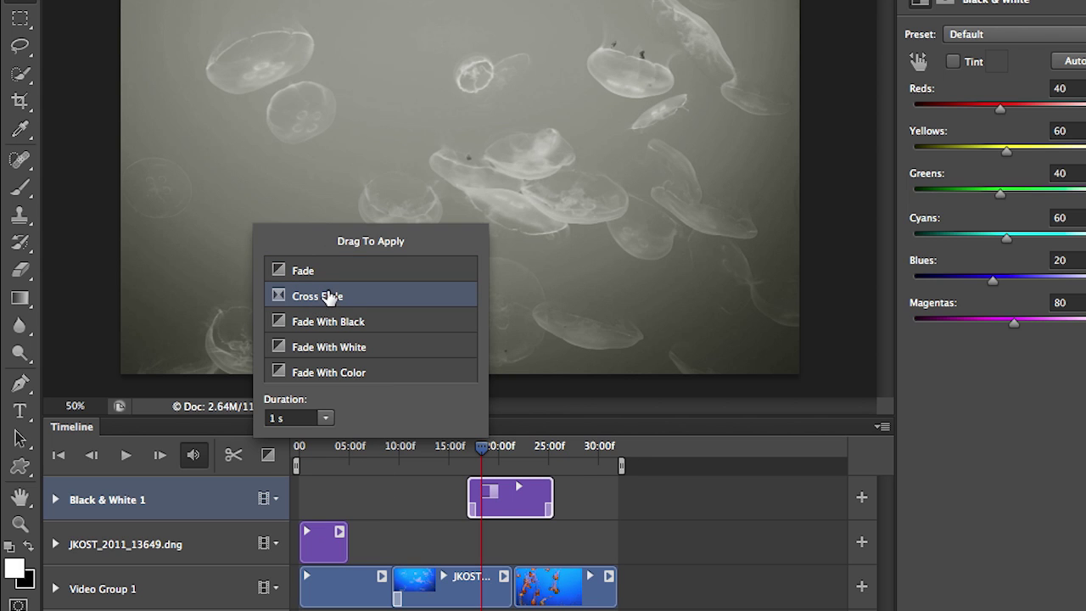
pyautogui.moveTo(328, 301); pyautogui.dragTo(511, 585)
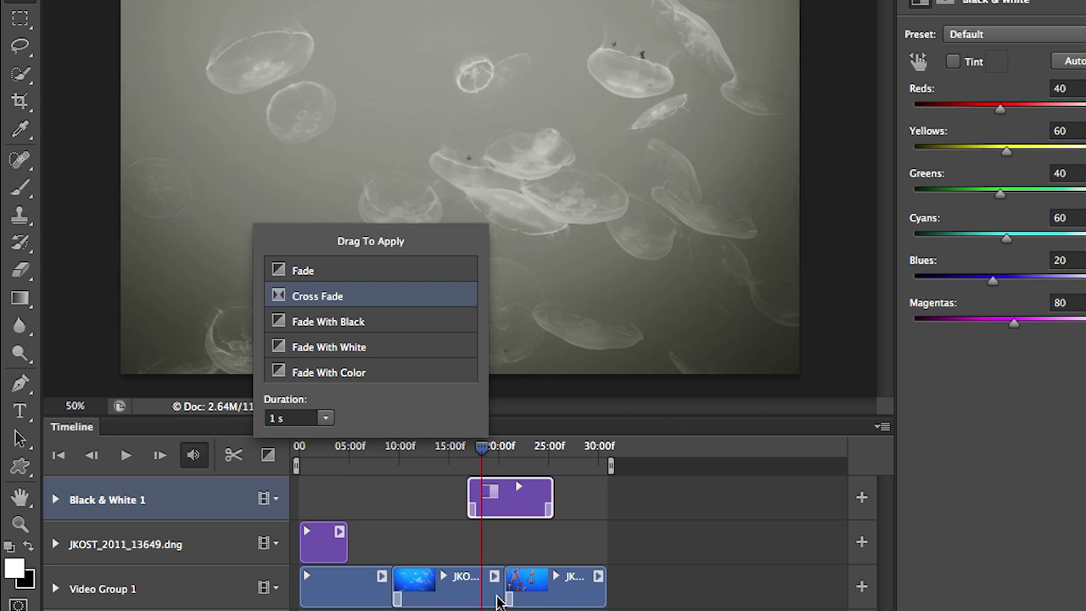
pyautogui.moveTo(338, 325); pyautogui.dragTo(302, 584)
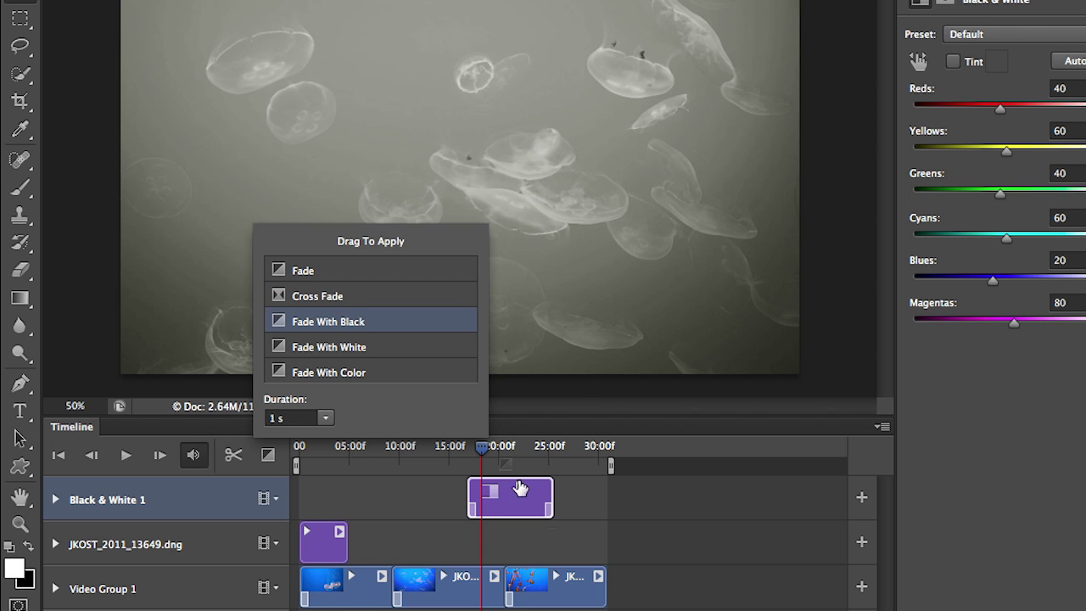
pyautogui.moveTo(482, 455); pyautogui.dragTo(584, 448)
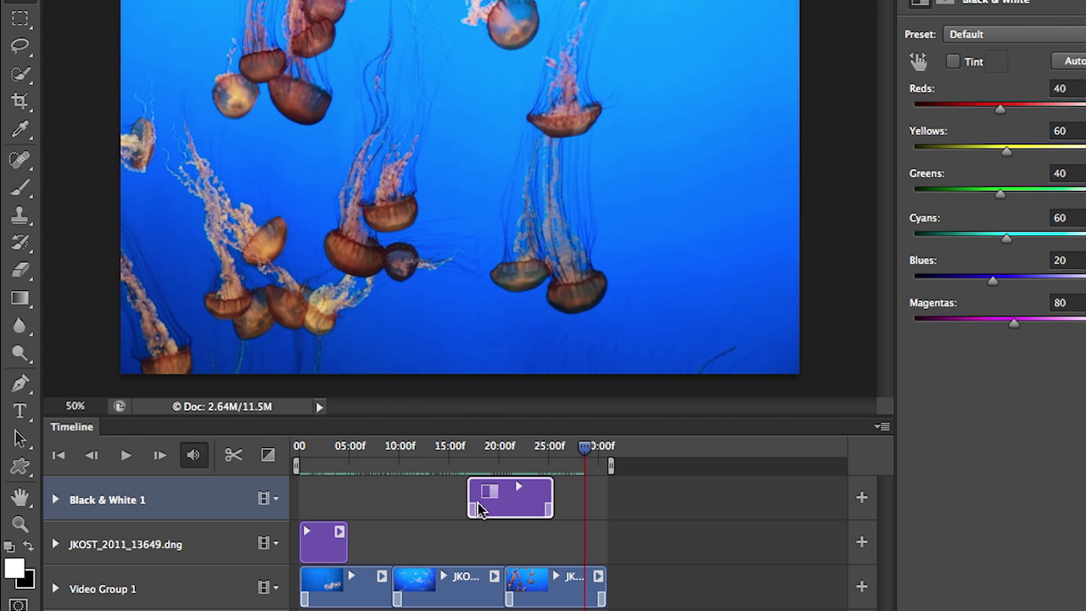
# - Make the JKOST_2011_13649.dng layer visible and move the playhead over its clip at about 2 seconds
pyautogui.click(329, 547)
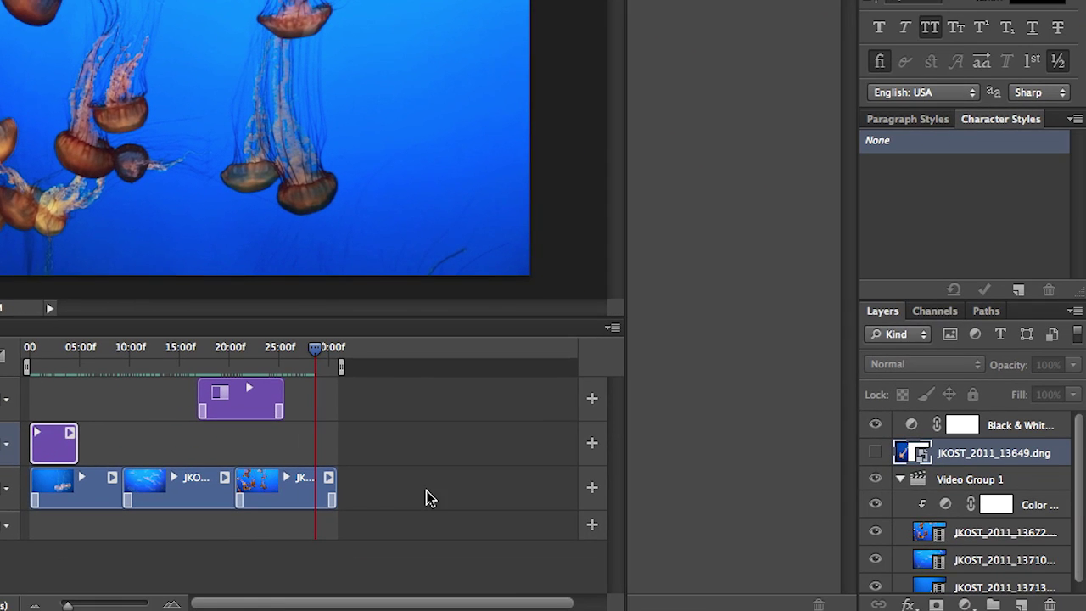
pyautogui.click(876, 454)
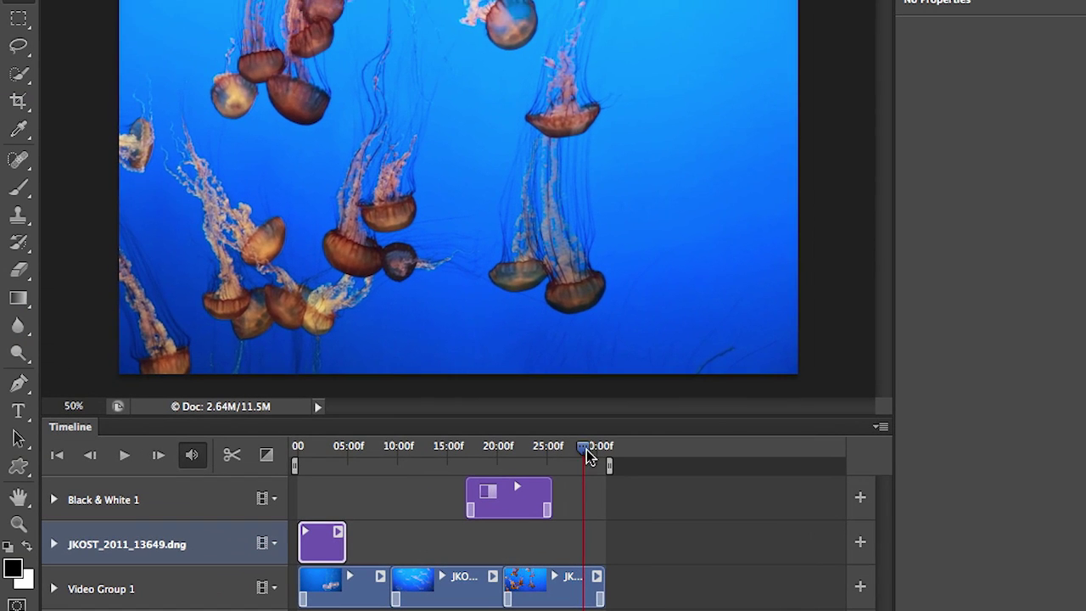
pyautogui.moveTo(315, 348); pyautogui.dragTo(75, 340)
pyautogui.moveTo(343, 439); pyautogui.dragTo(320, 458)
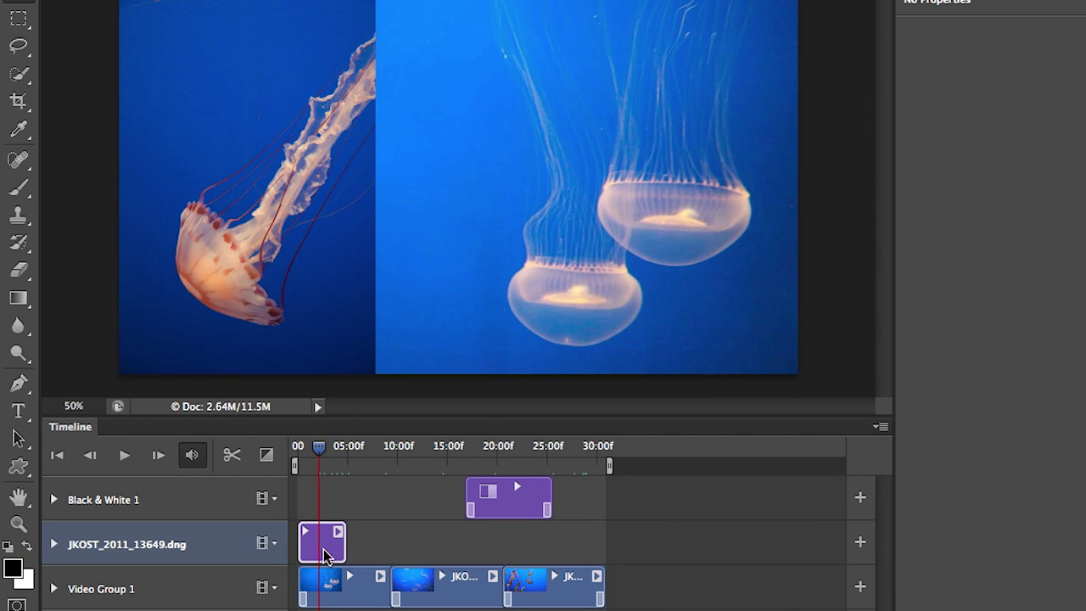
# - Enable Transform keyframes for JKOST_2011_13649.dng at the start of its clip and scale the still image down with a small inward offset
pyautogui.click(54, 544)
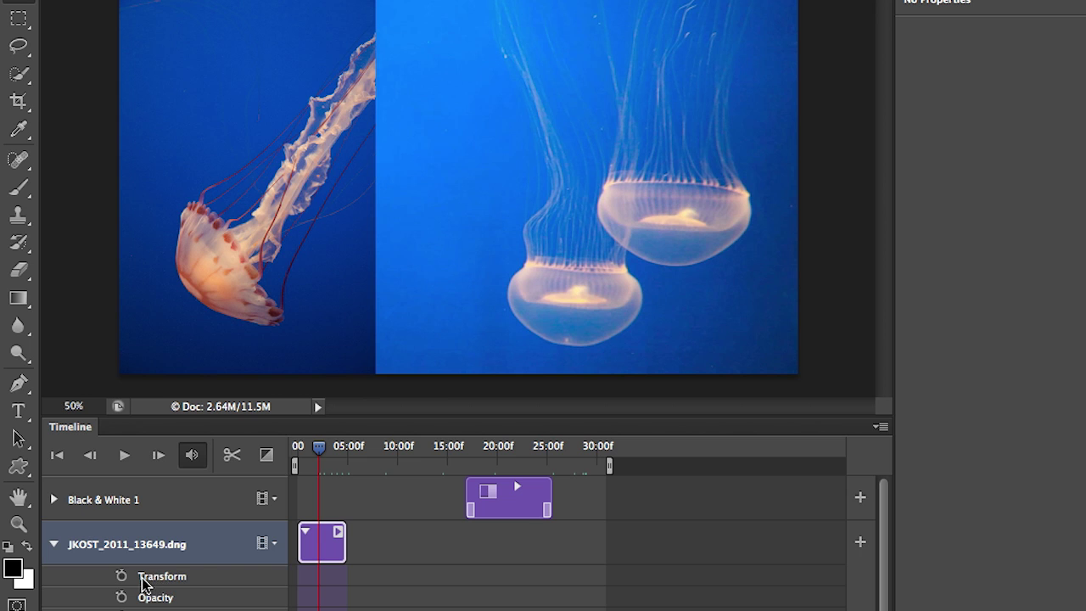
pyautogui.moveTo(320, 452); pyautogui.dragTo(298, 452)
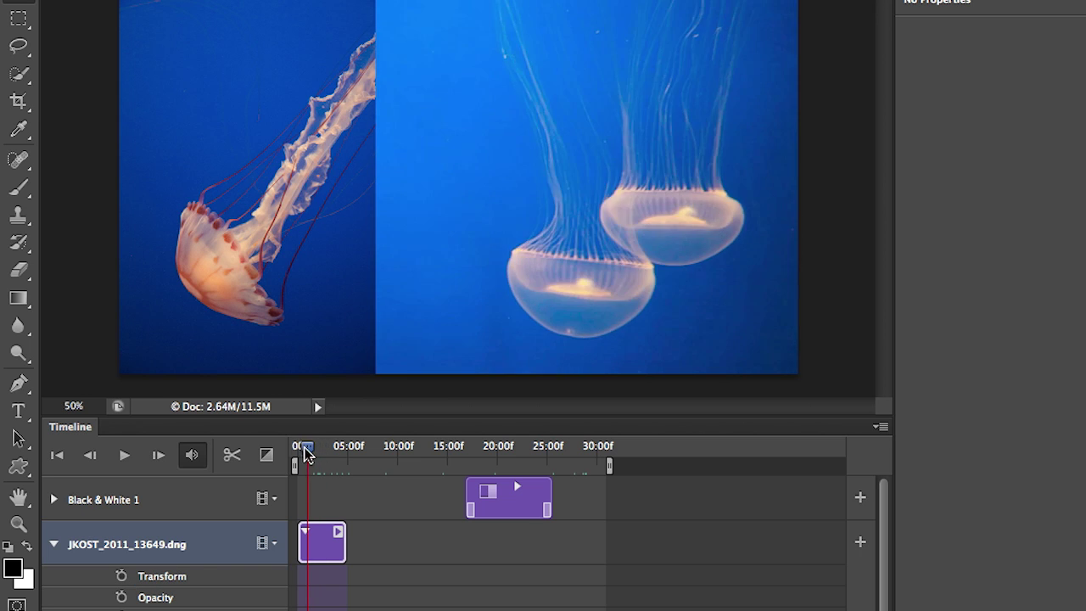
pyautogui.click(122, 576)
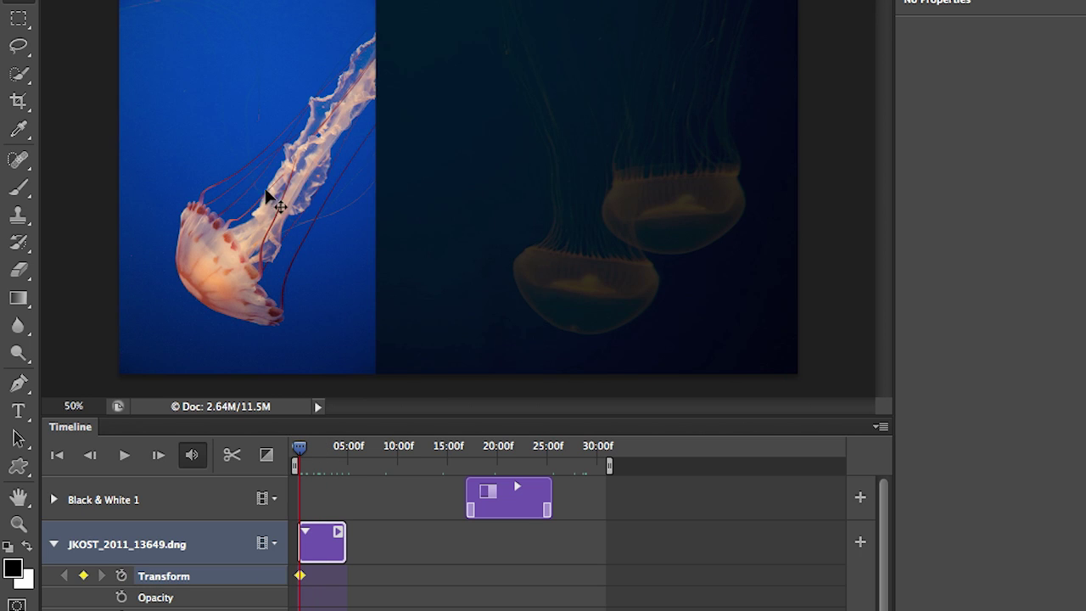
pyautogui.moveTo(298, 202); pyautogui.dragTo(325, 204)
pyautogui.moveTo(146, 2); pyautogui.dragTo(157, 23)
pyautogui.press('Return')
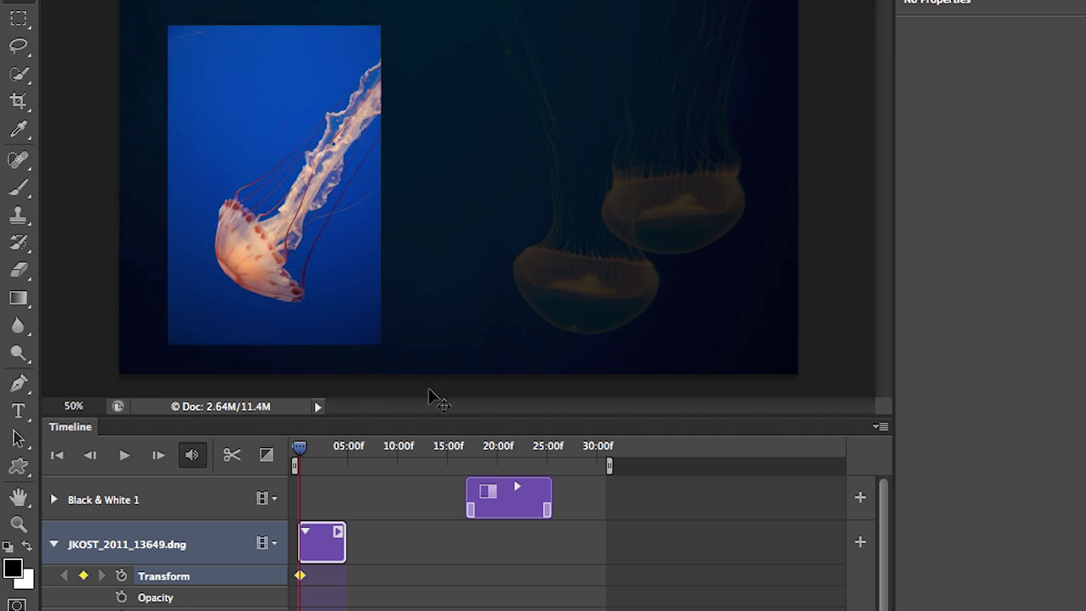
# - Set a second Transform keyframe at about 4.5 seconds by scaling the still image up slightly, and scrub back to preview the motion
pyautogui.moveTo(299, 449); pyautogui.dragTo(343, 454)
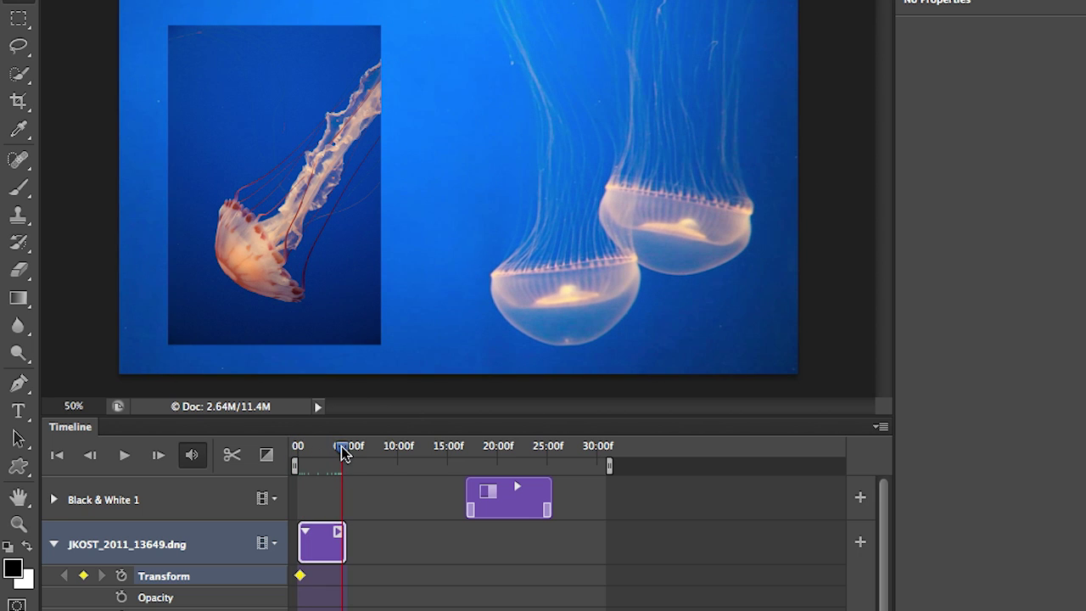
pyautogui.hotkey('ctrl', 't')
pyautogui.moveTo(381, 346); pyautogui.dragTo(390, 359)
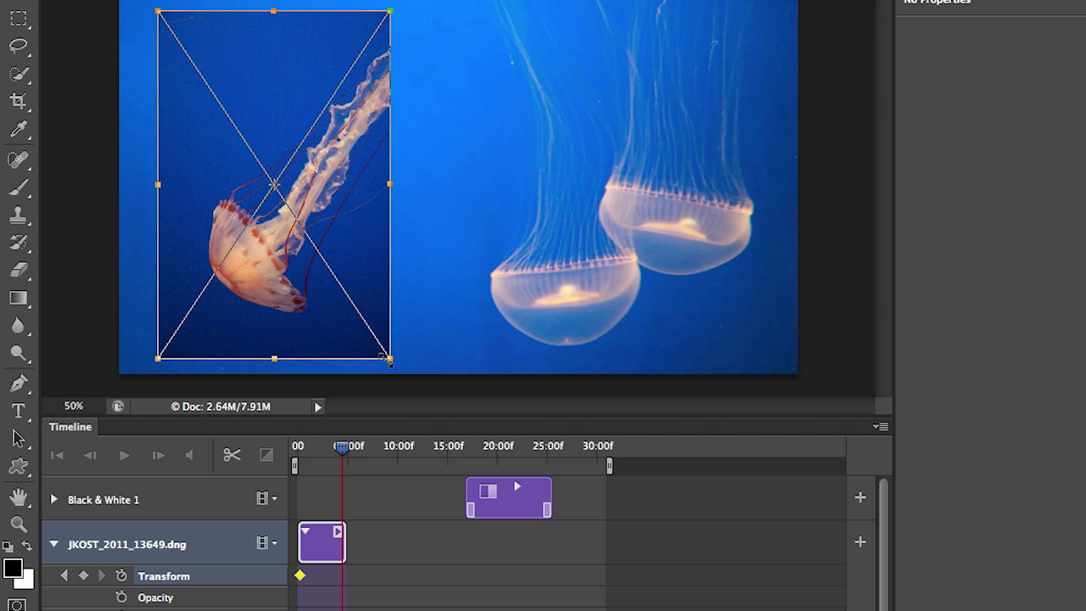
pyautogui.press('Return')
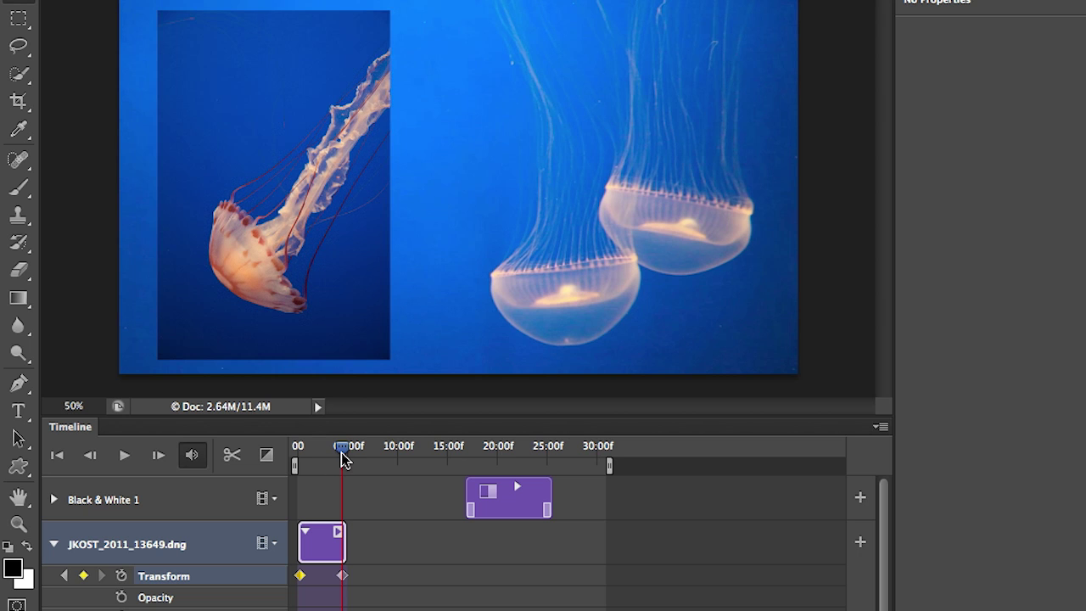
pyautogui.moveTo(344, 458)
pyautogui.mouseDown()
pyautogui.moveTo(303, 461)
pyautogui.moveTo(355, 456)
pyautogui.moveTo(324, 458)
pyautogui.mouseUp()
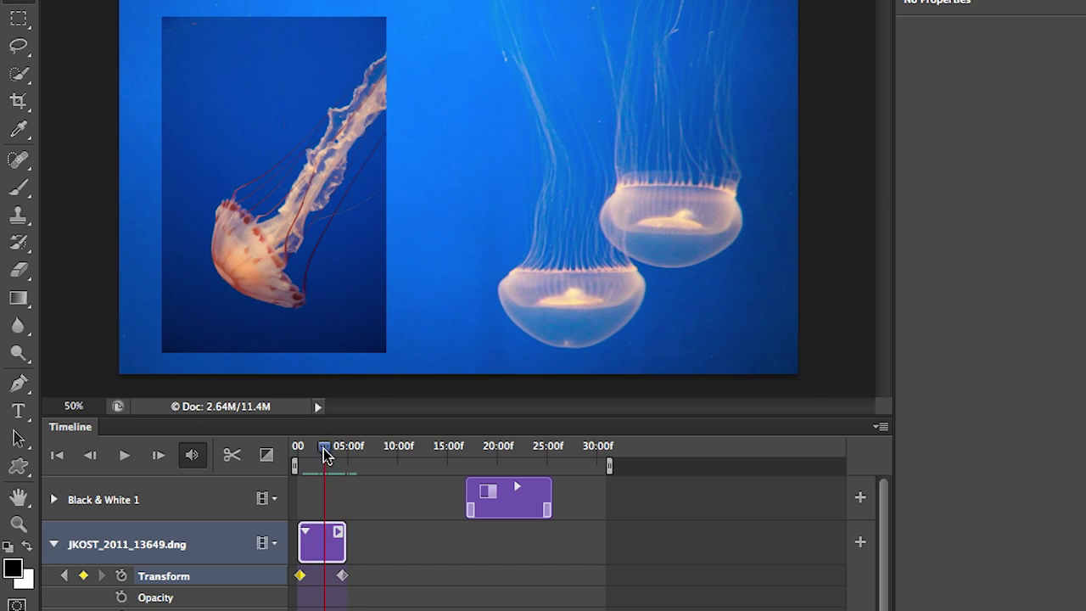
# - Review the motion presets available for the JKOST_2011_13649.dng clip, leaving Custom selected
pyautogui.click(339, 534)
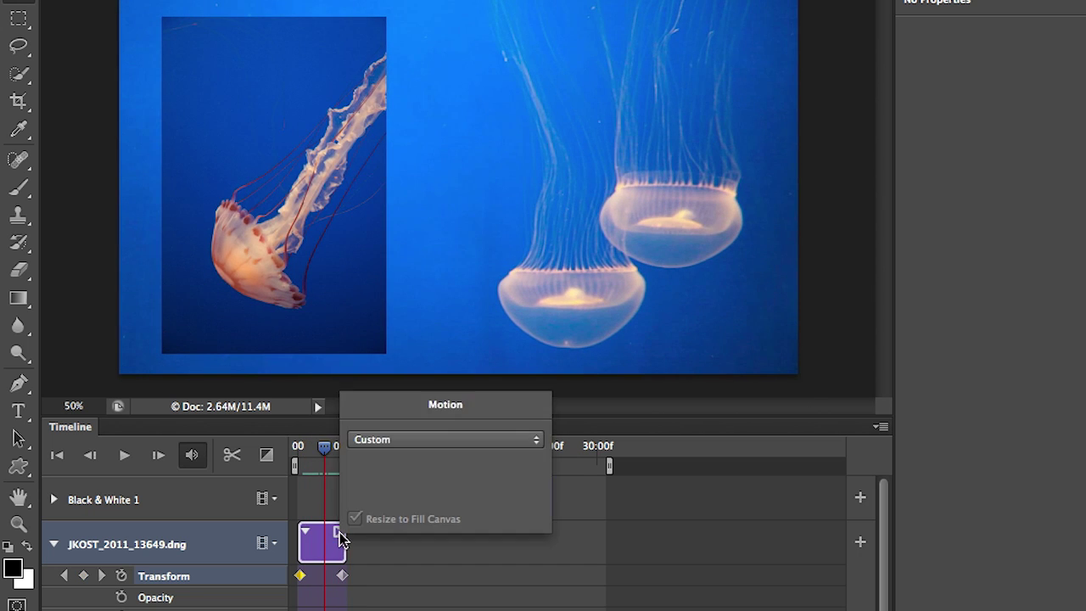
pyautogui.click(435, 440)
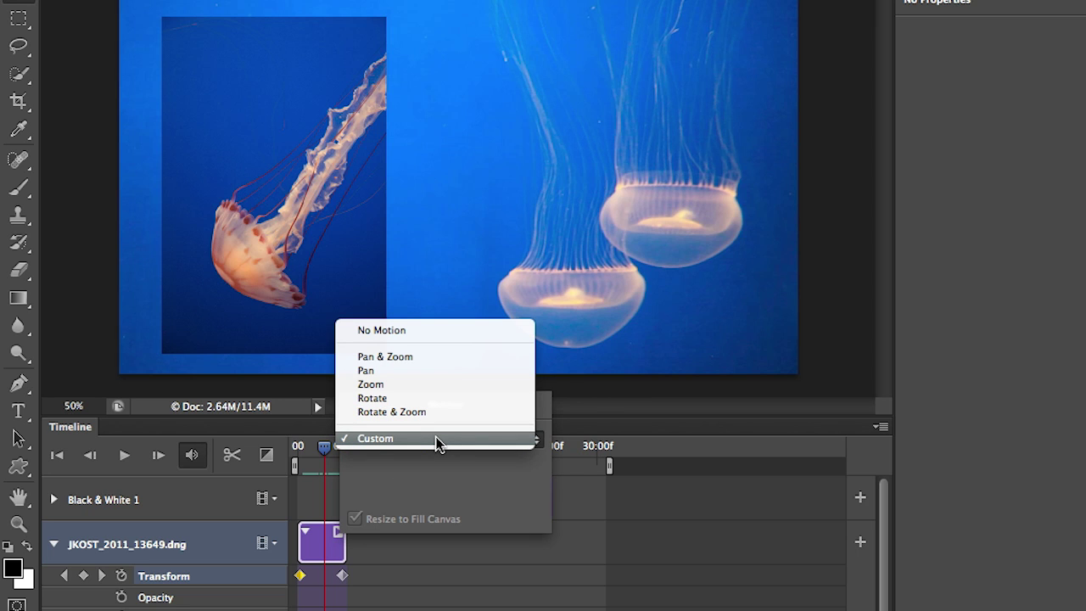
pyautogui.click(603, 472)
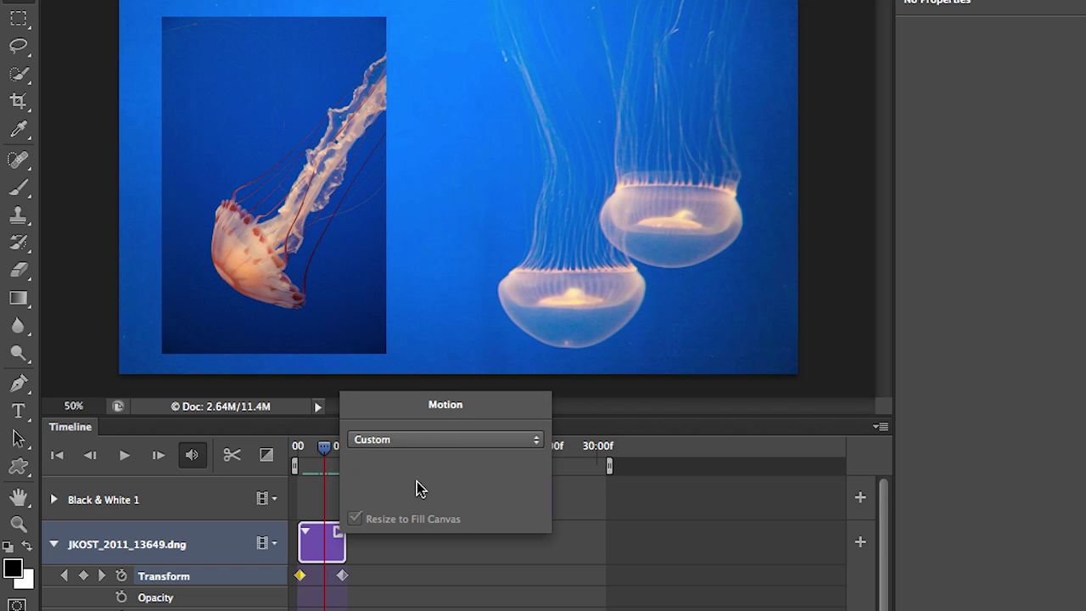
pyautogui.click(671, 427)
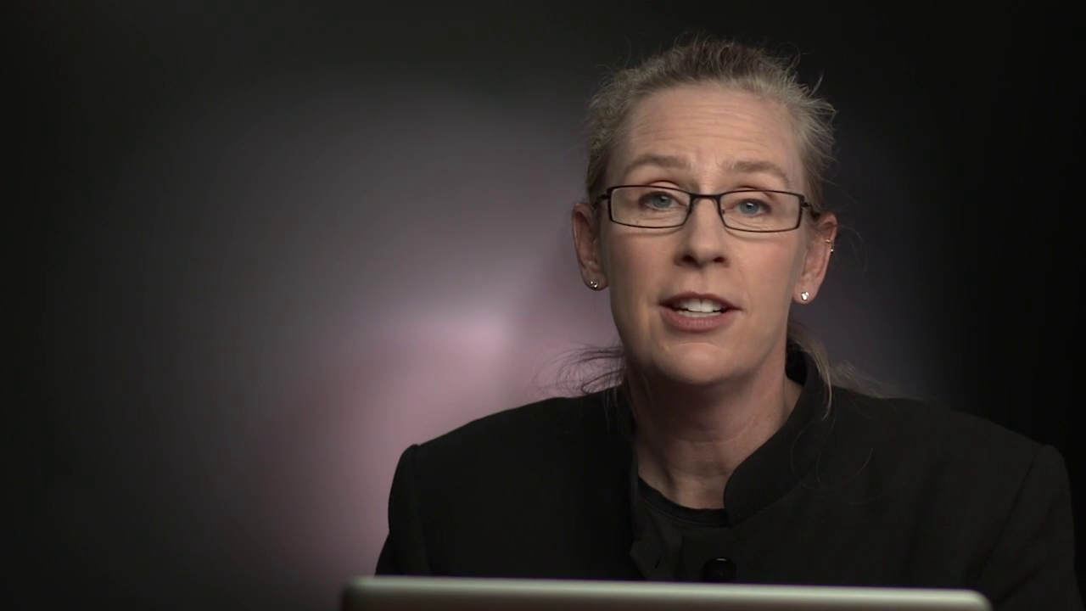